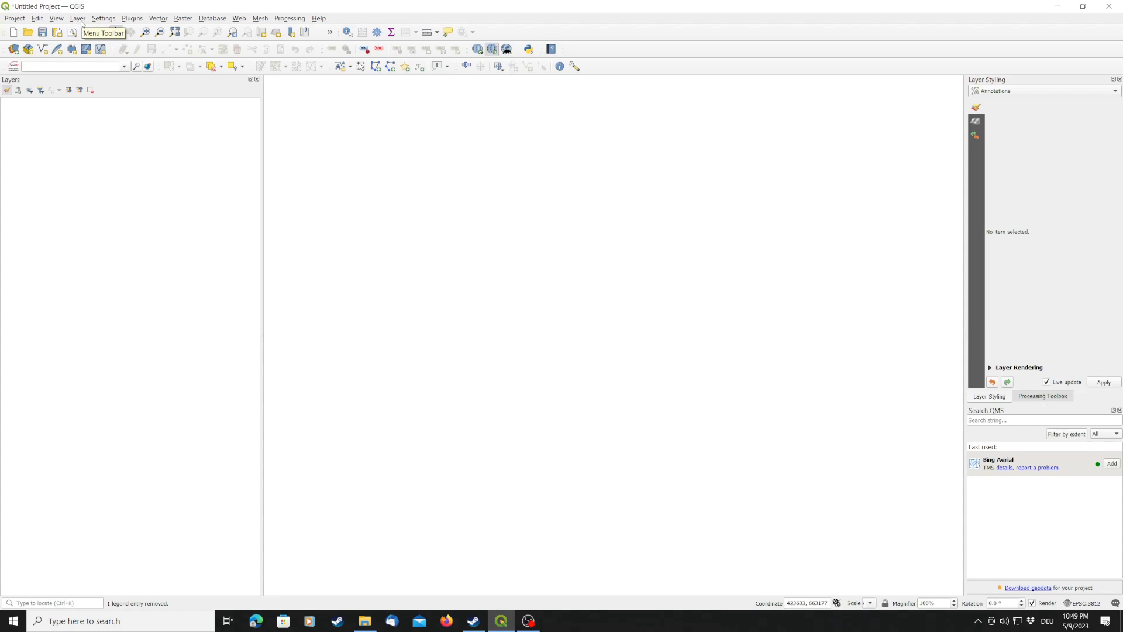
- Add the DTM_20m.tif file to the project as a raster layer
left_click(78, 19)
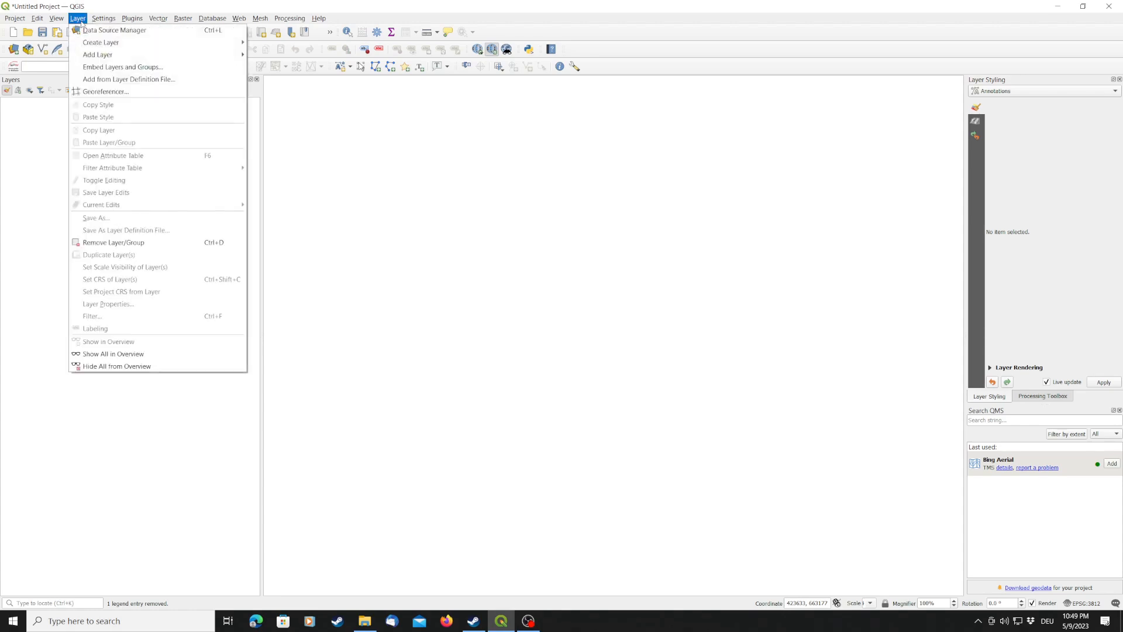
mouse_move(99, 54)
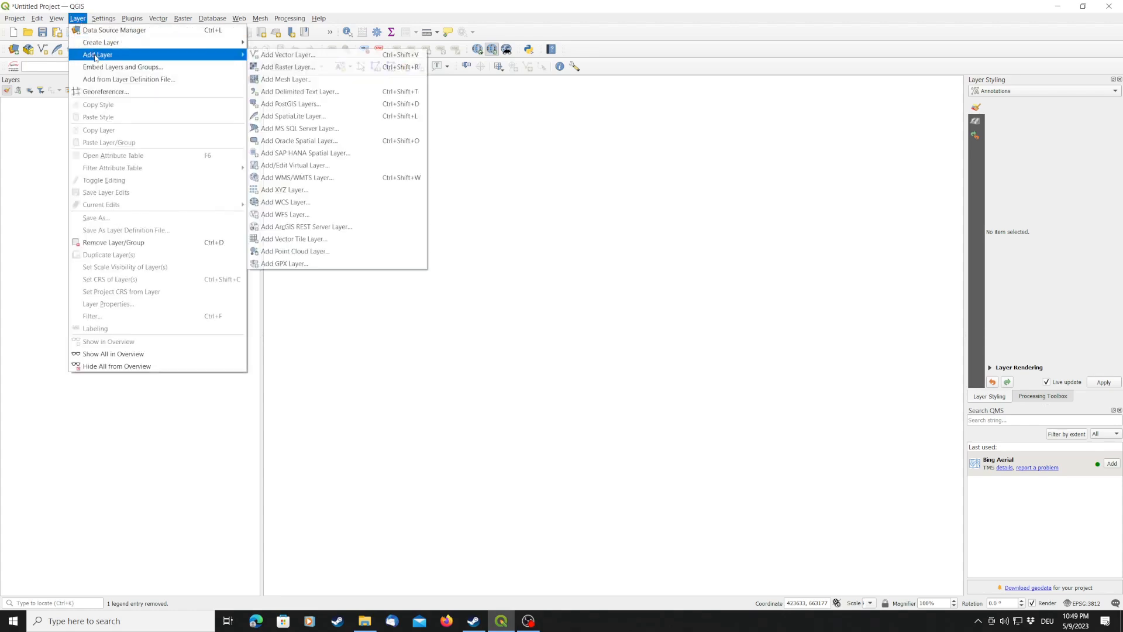
left_click(309, 67)
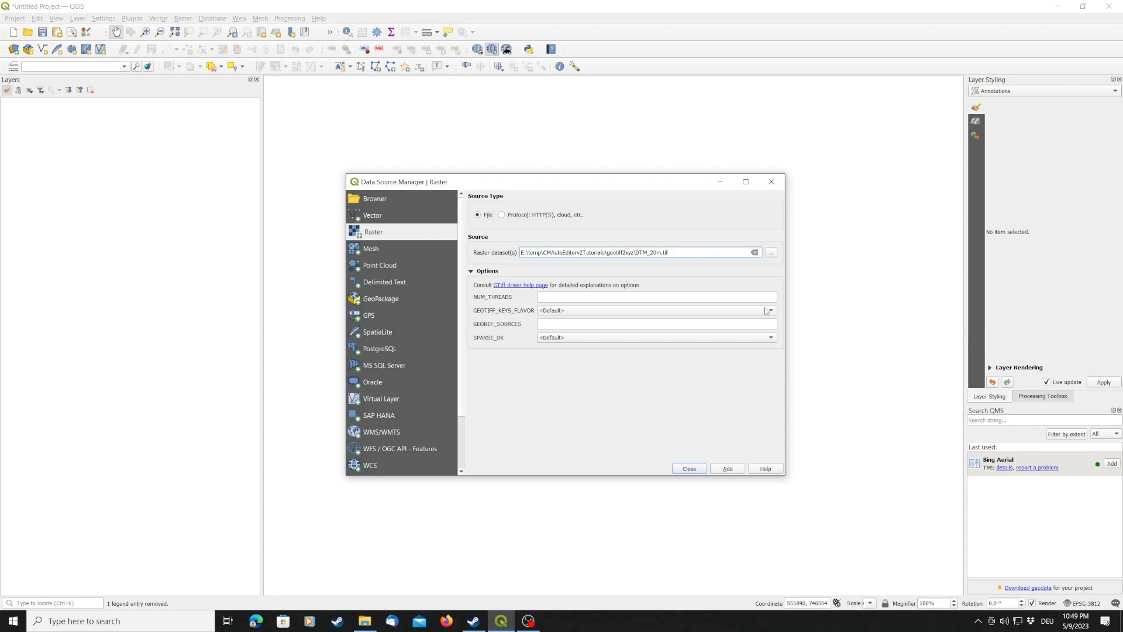
left_click(735, 471)
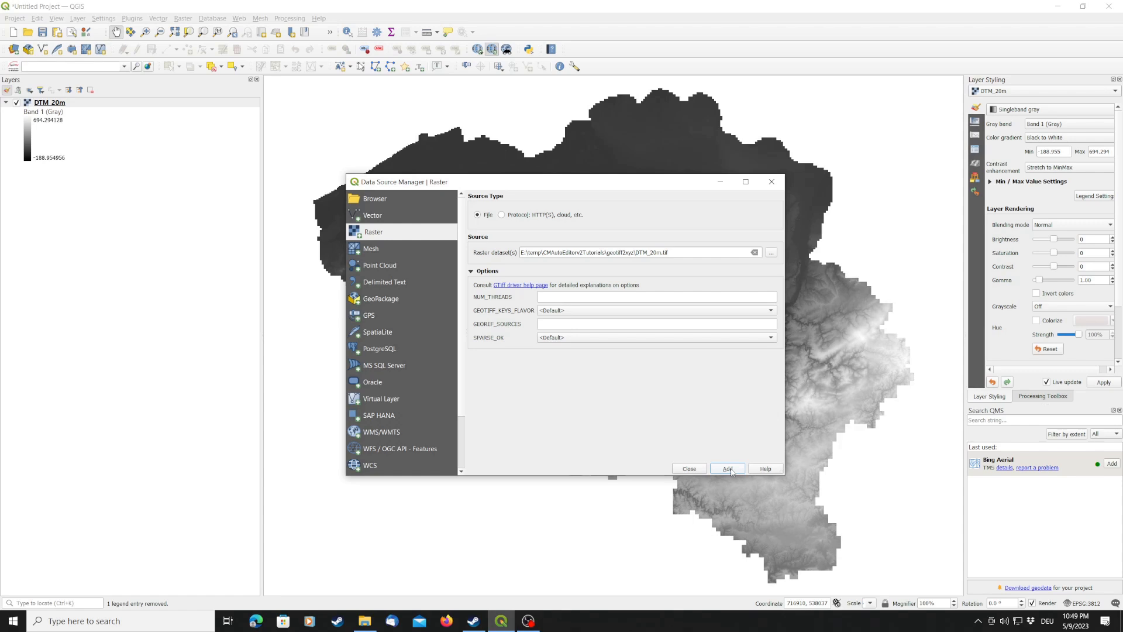
left_click(691, 468)
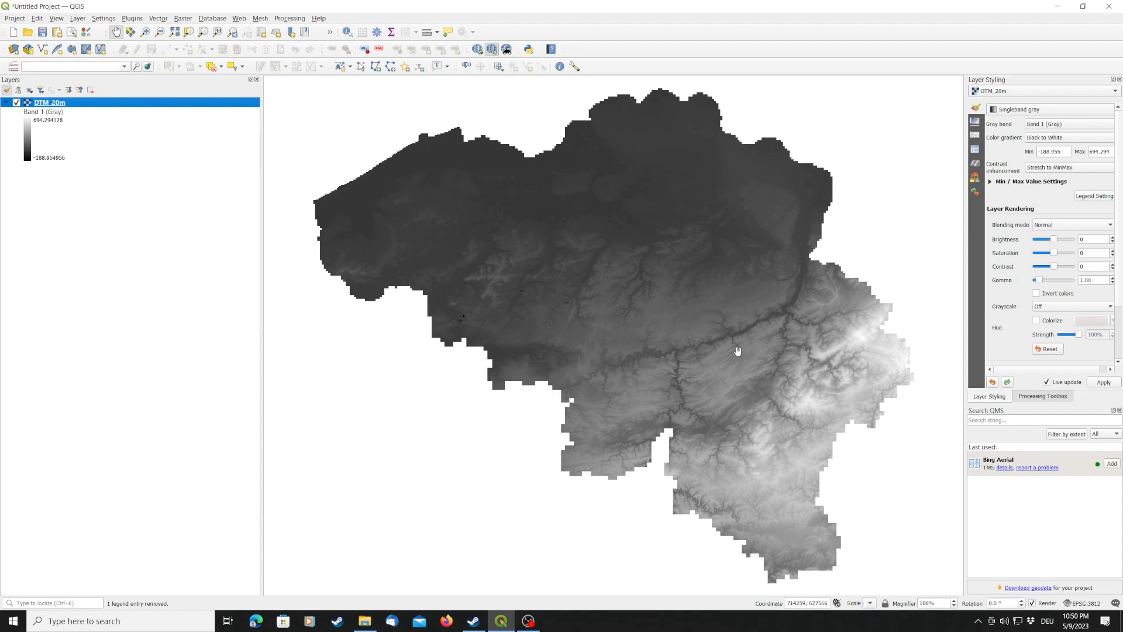
- Clip the DTM_20m raster to the current map canvas extent, framed around the sharp river valley bend, about 5.1 by 3.8 km
scroll(695, 352, "up", 2)
scroll(695, 352, "up", 1)
scroll(607, 295, "up", 1)
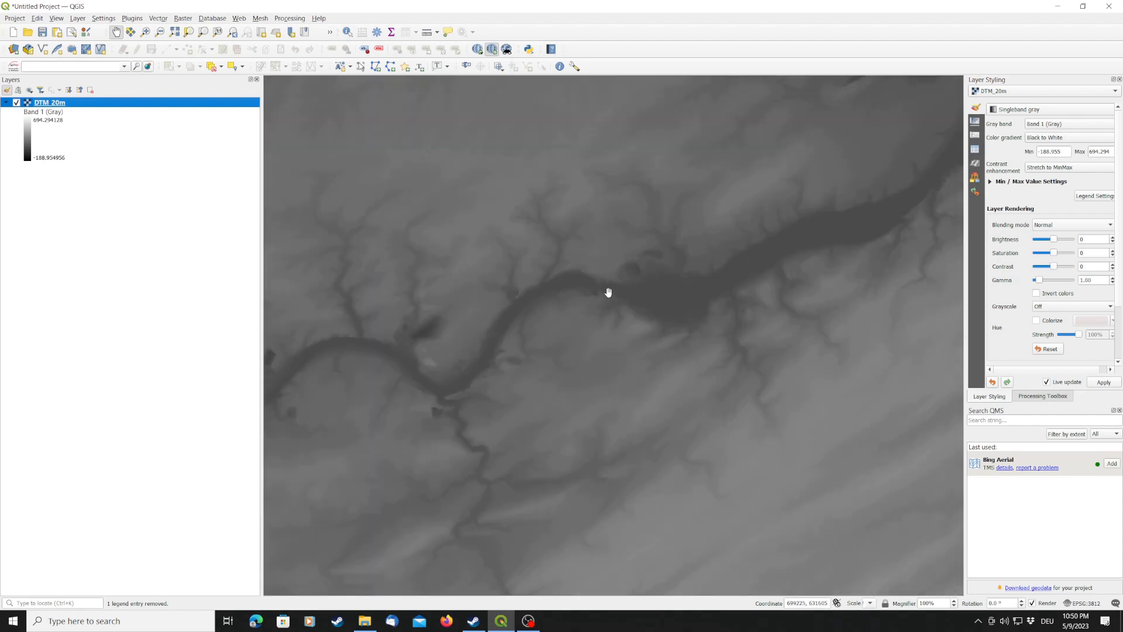
left_click_drag(828, 351, 266, 432)
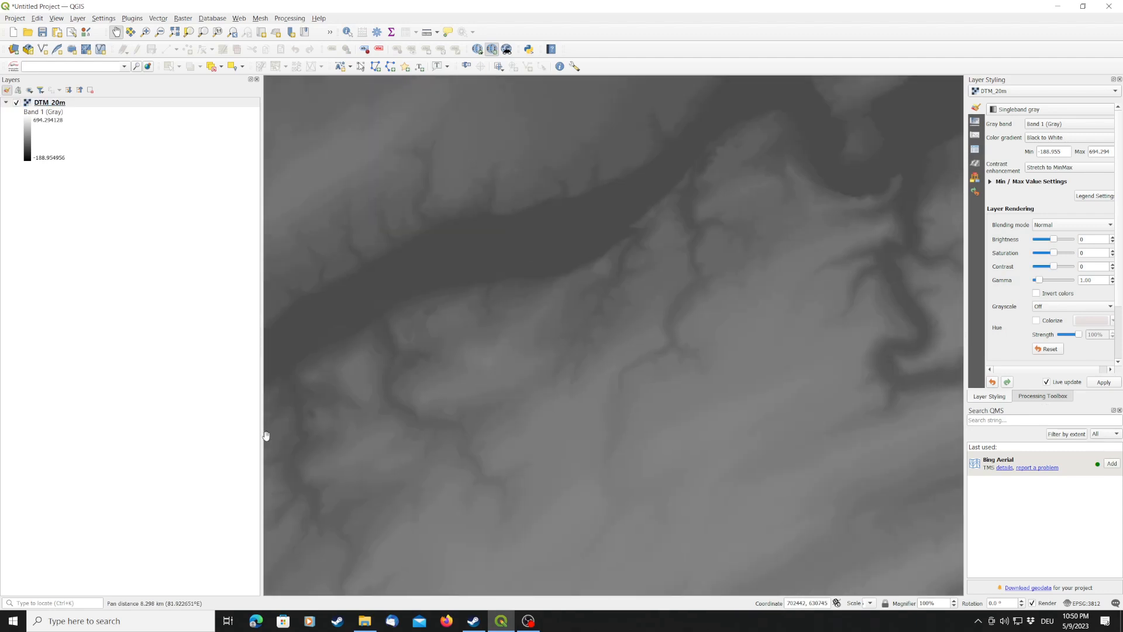
left_click_drag(638, 270, 692, 409)
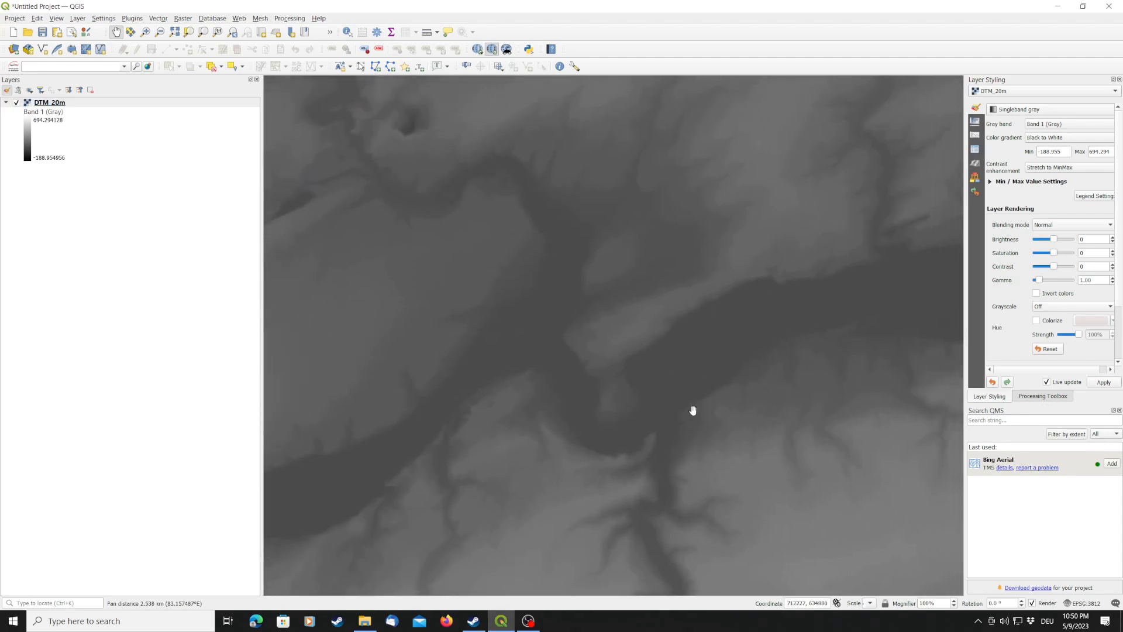
left_click_drag(805, 453, 767, 409)
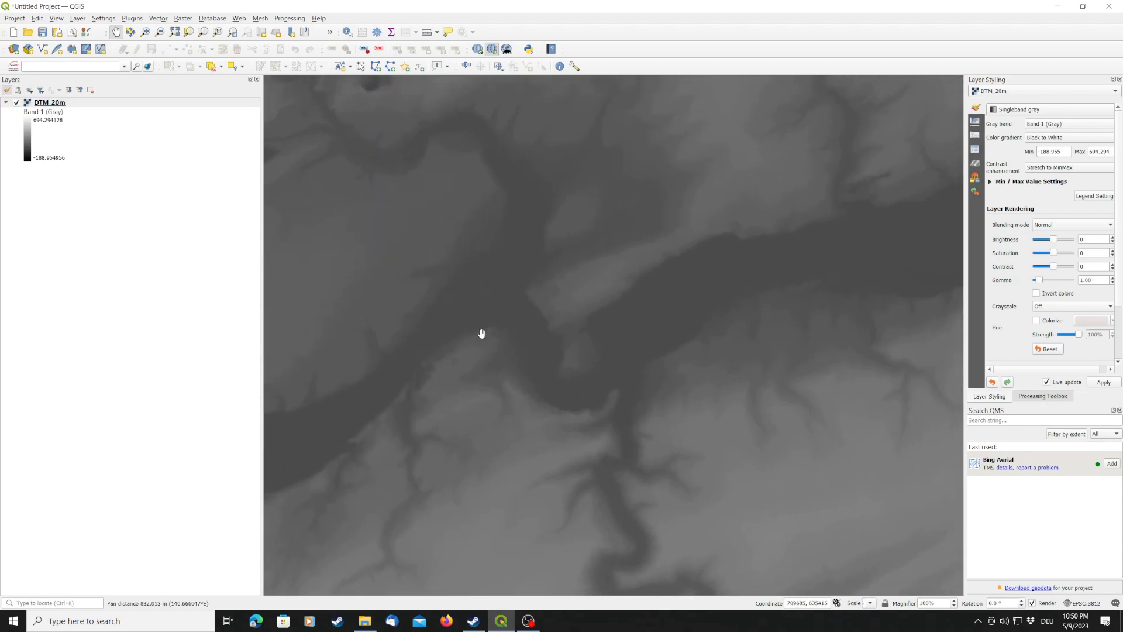
scroll(482, 335, "up", 1)
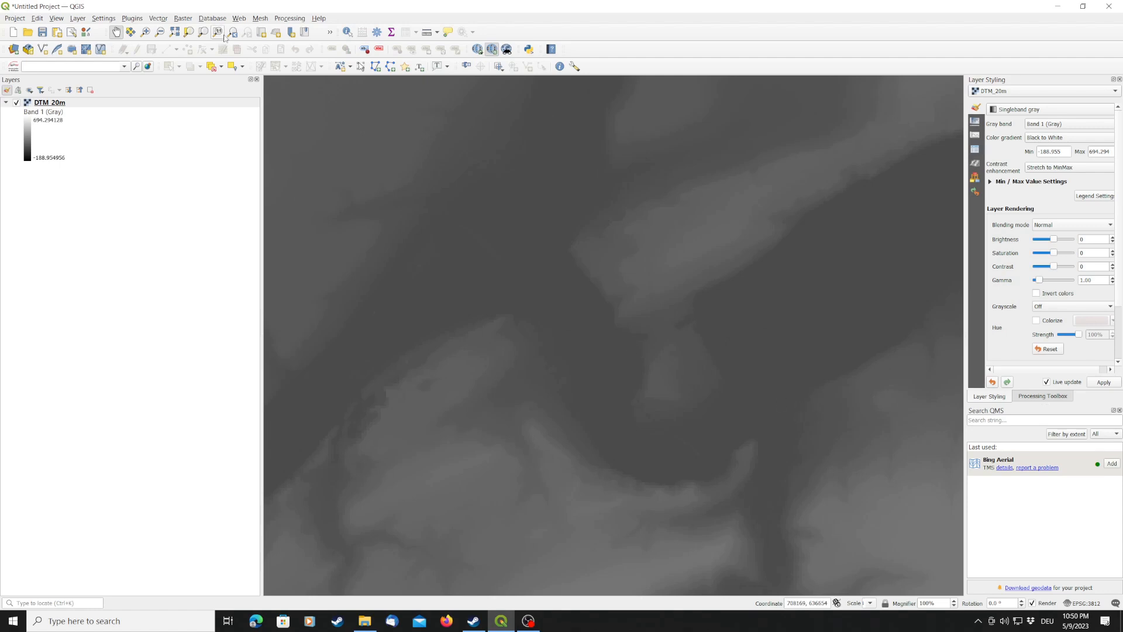
left_click(183, 19)
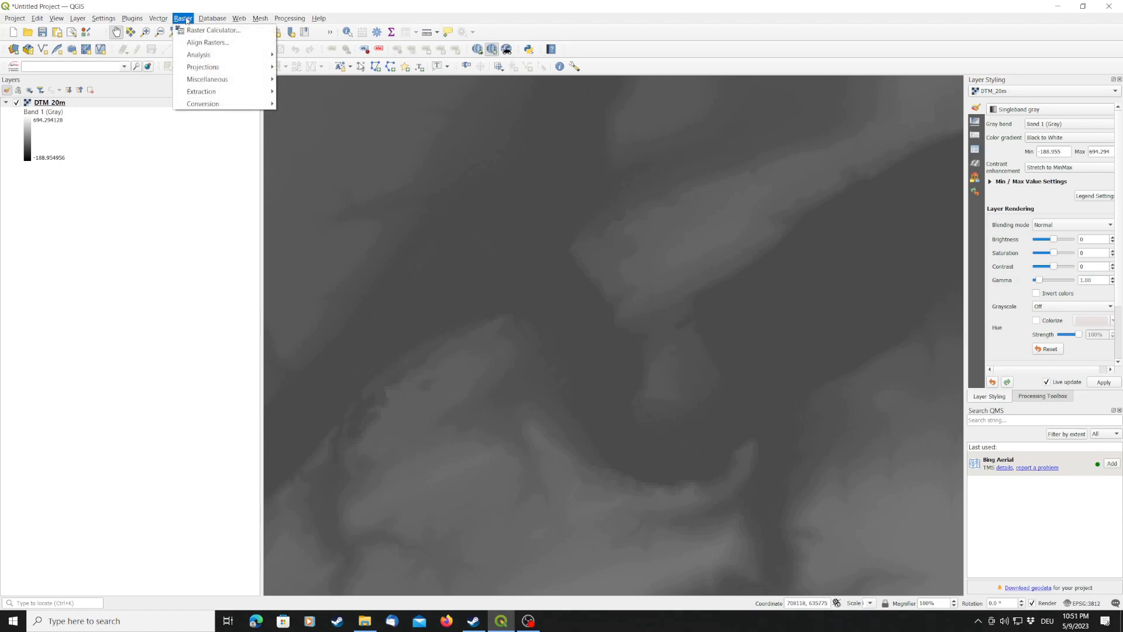
mouse_move(212, 95)
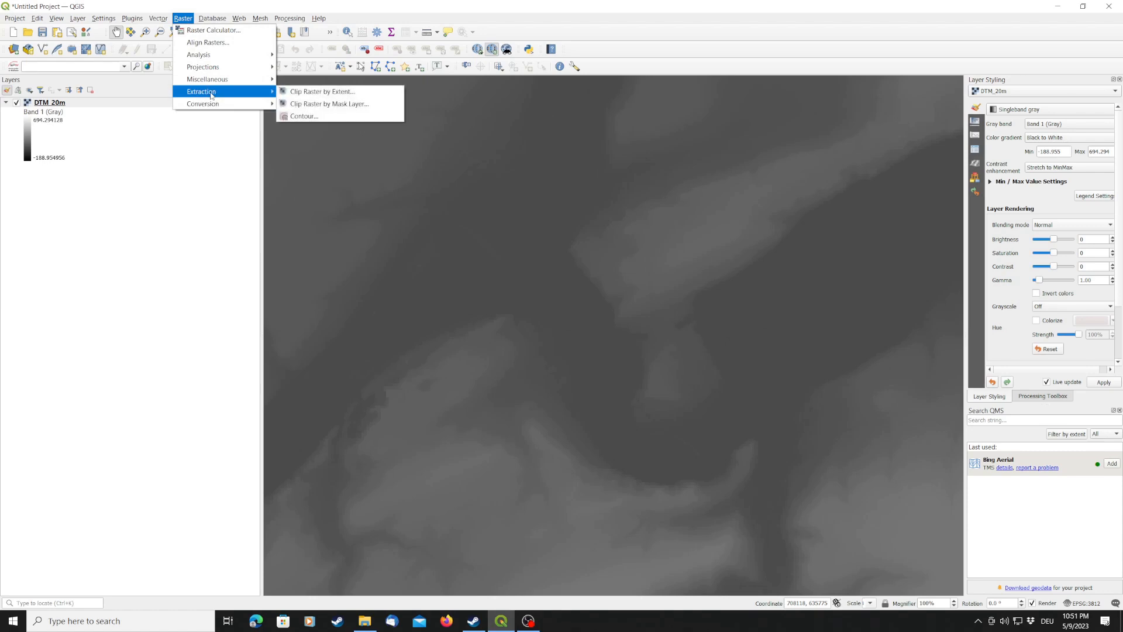
left_click(314, 95)
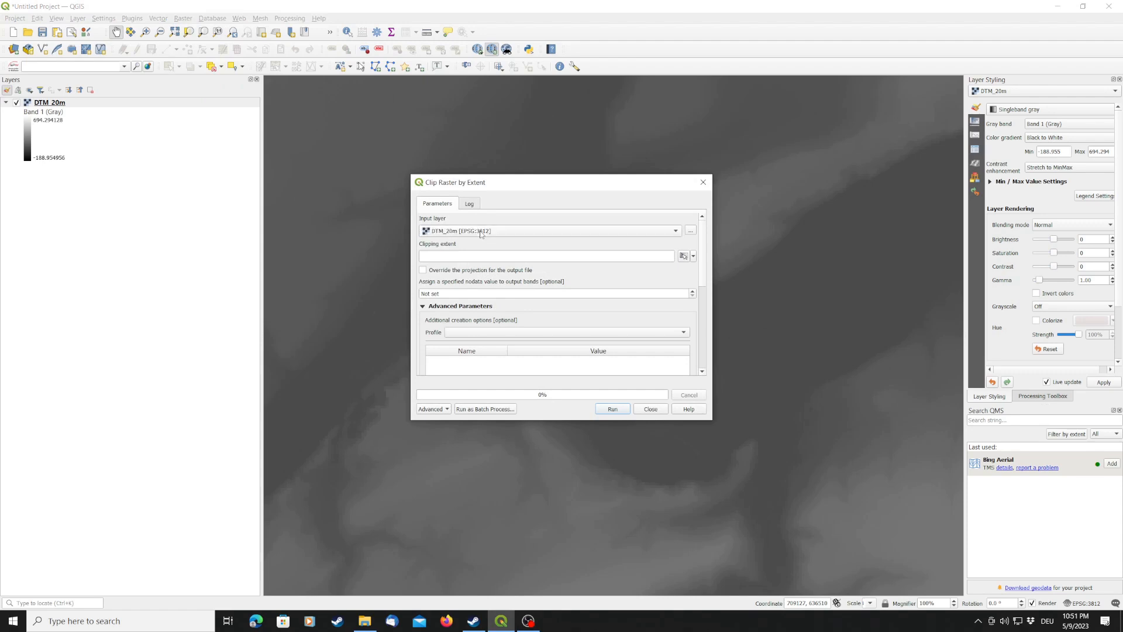
left_click(683, 258)
left_click(693, 258)
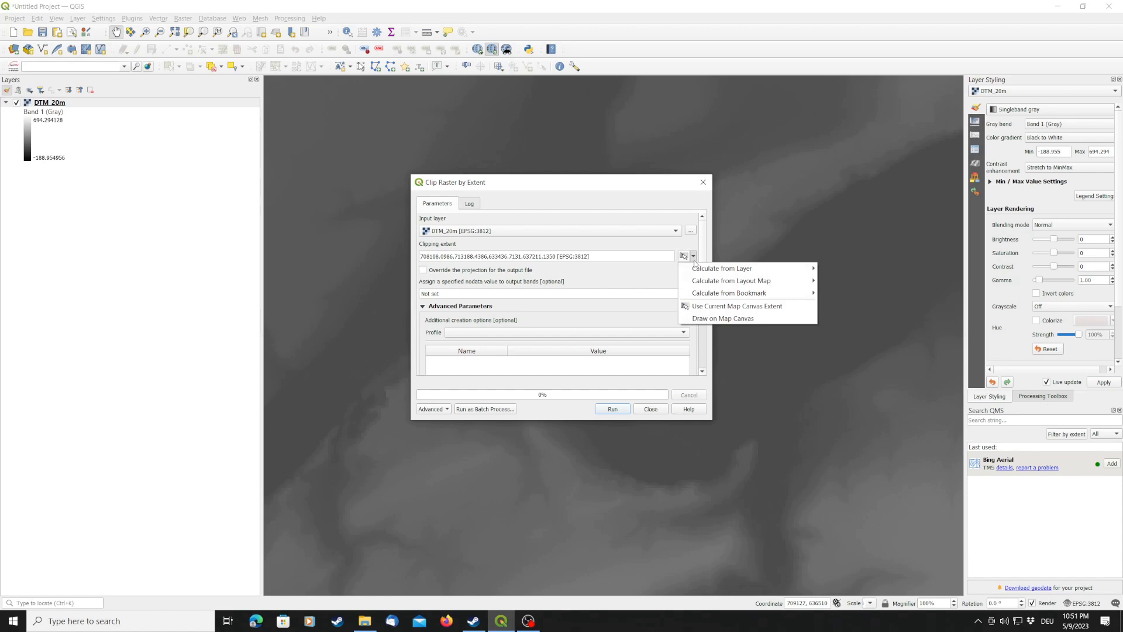
left_click(747, 308)
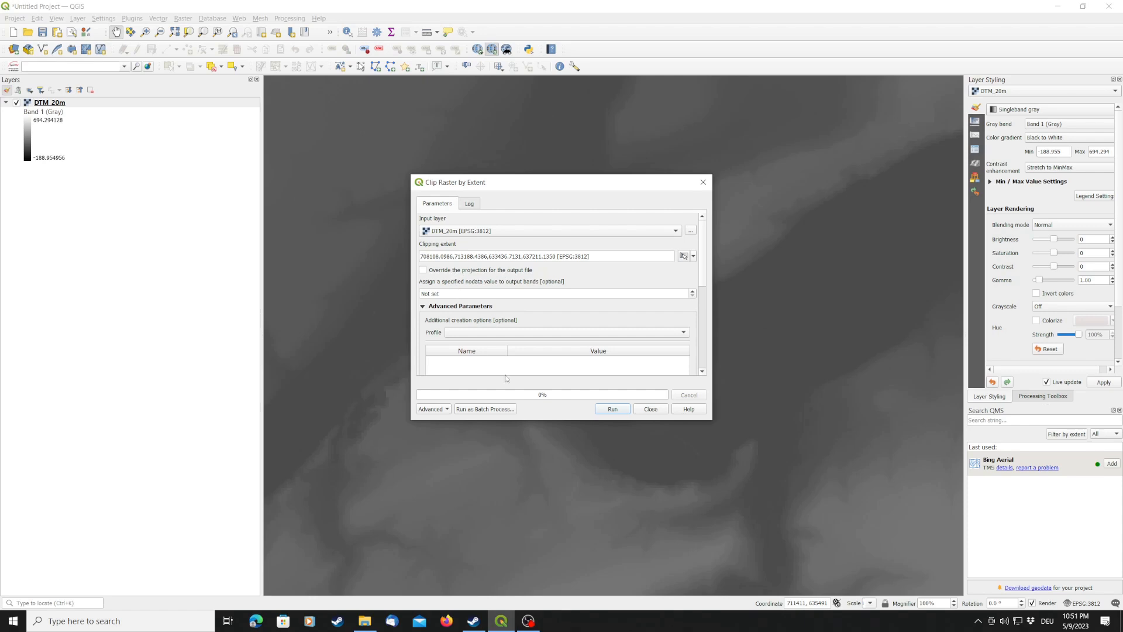
left_click(613, 409)
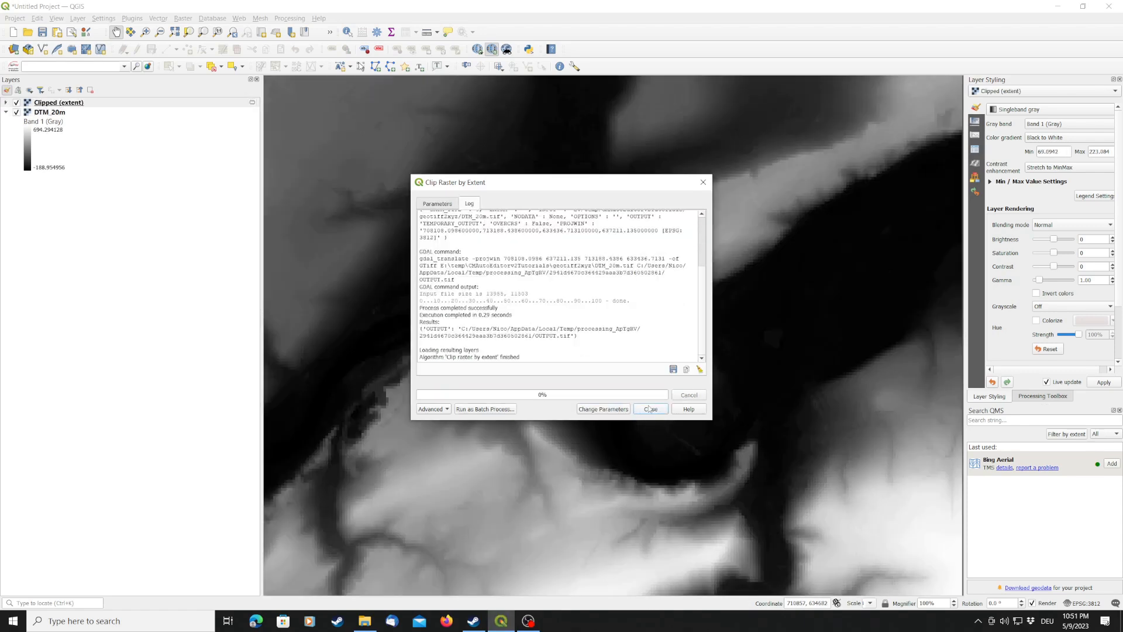
left_click(650, 409)
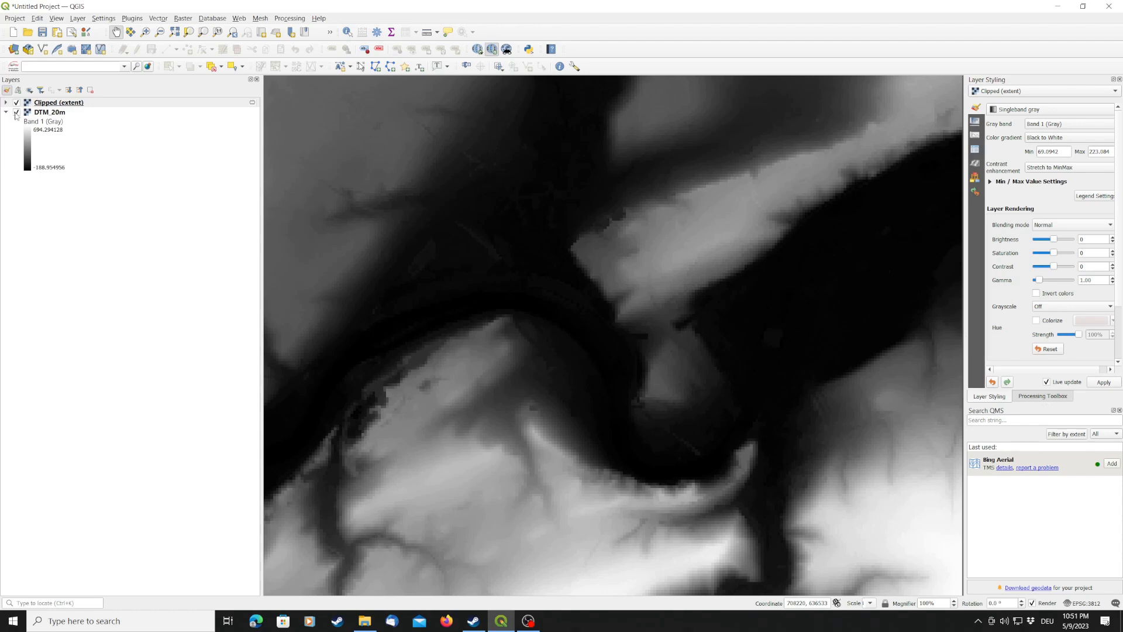
- Hide the DTM_20m layer and inspect the outline and detail of the clipped raster
left_click(16, 112)
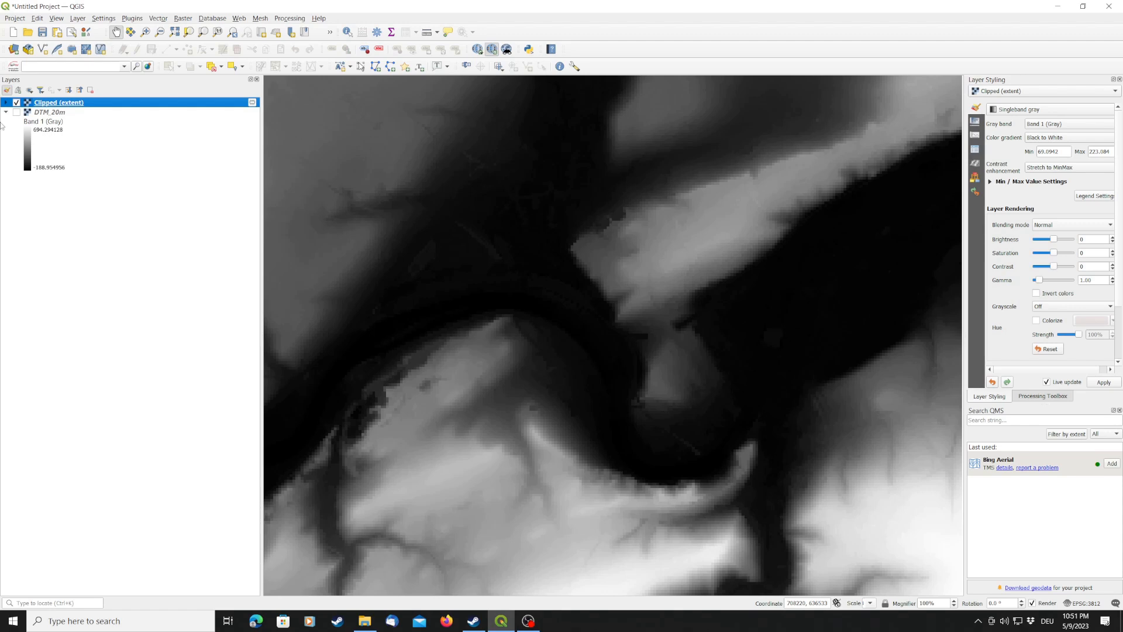
scroll(703, 417, "down", 1)
scroll(703, 417, "down", 1)
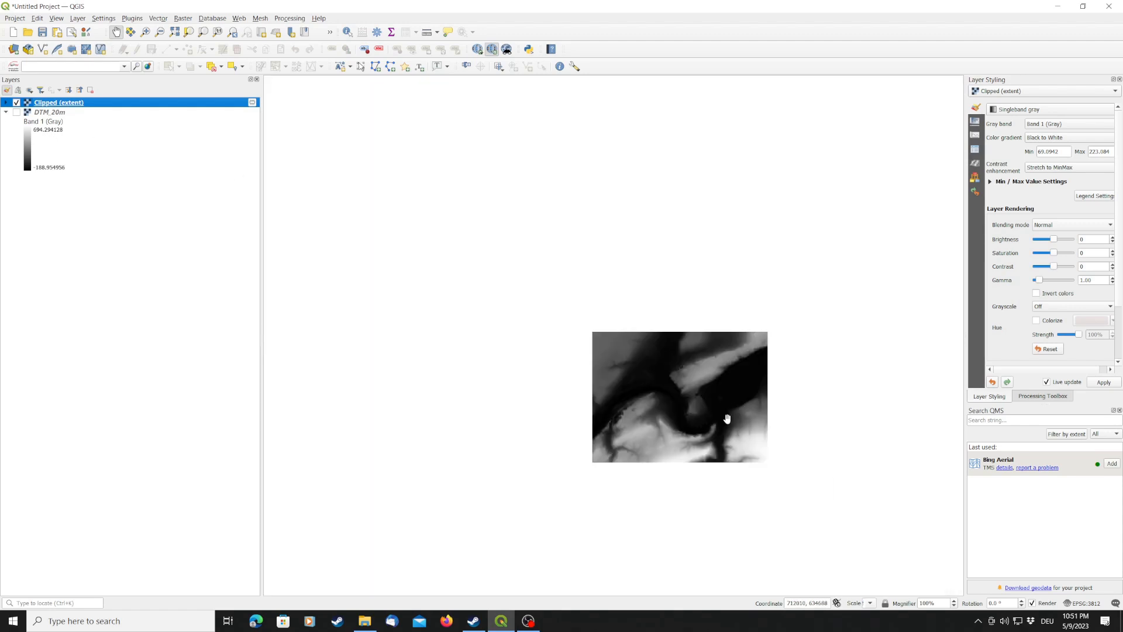
scroll(726, 416, "up", 1)
scroll(689, 370, "up", 1)
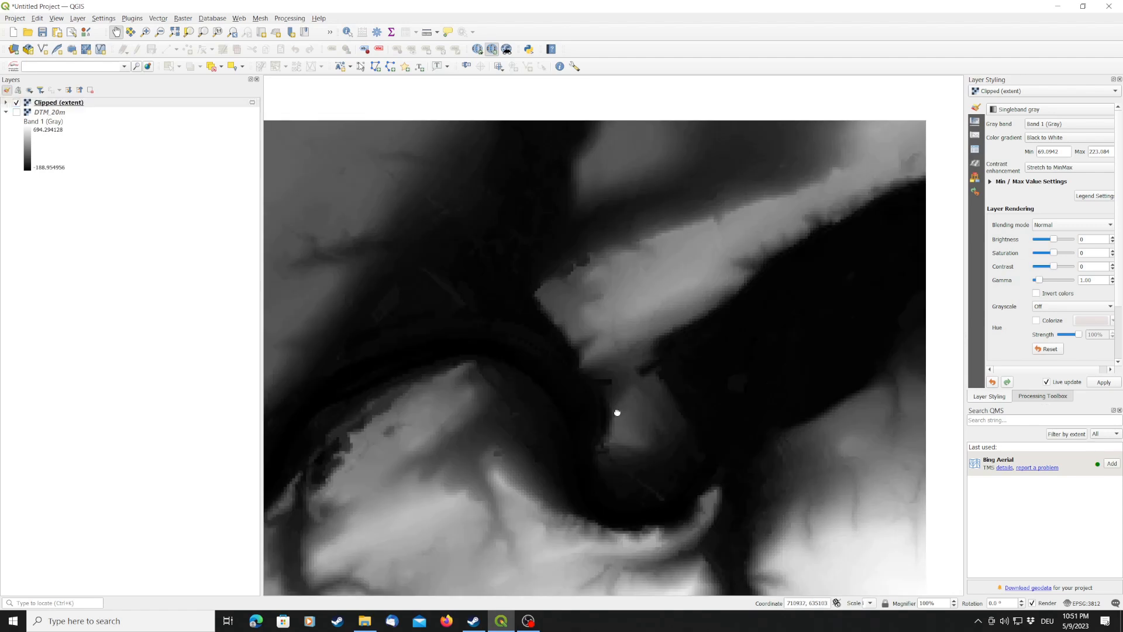
left_click_drag(617, 412, 624, 359)
scroll(612, 350, "down", 1)
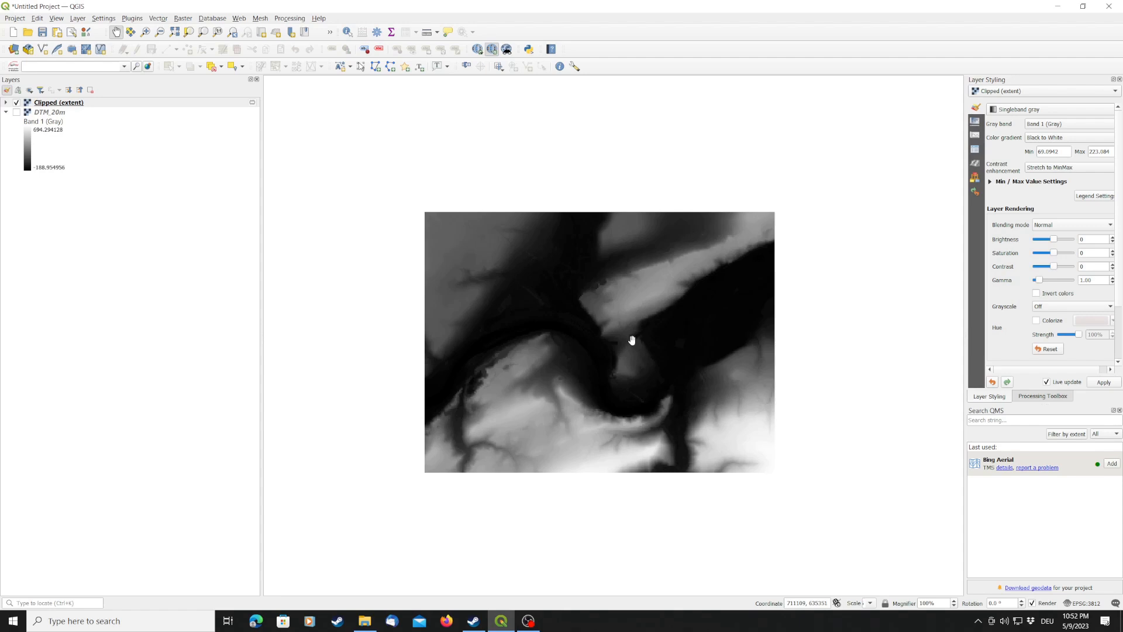
scroll(631, 339, "up", 1)
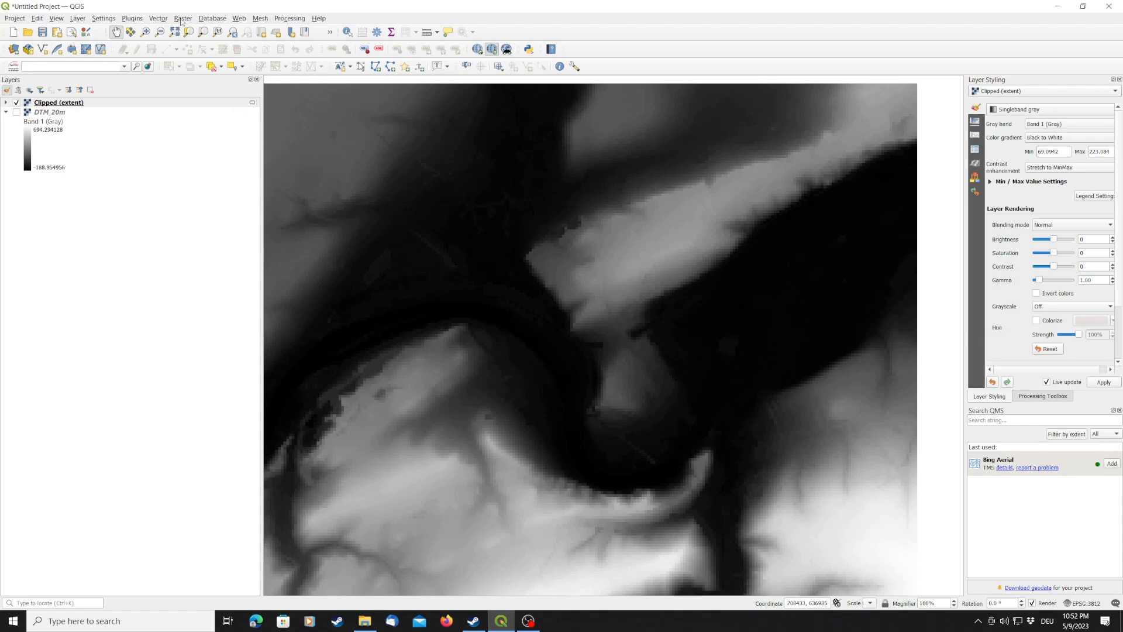
- Start a Warp (Reproject) of the clipped raster with source and target CRS both set to project CRS EPSG:3812 - ETRS89 / Belgian Lambert 2008
left_click(182, 19)
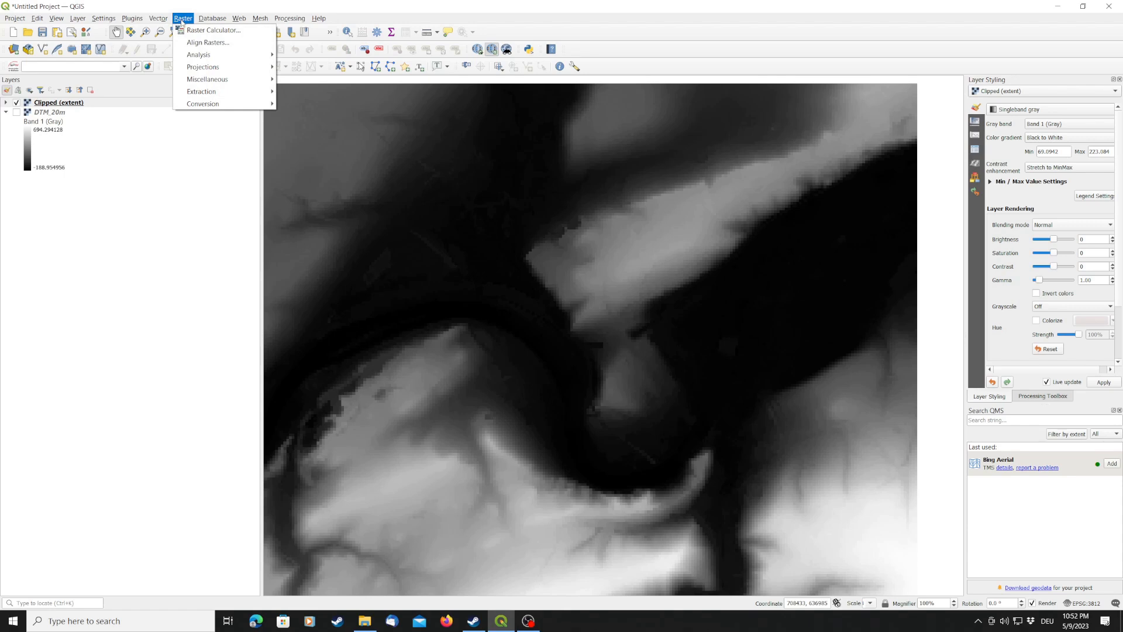
mouse_move(204, 73)
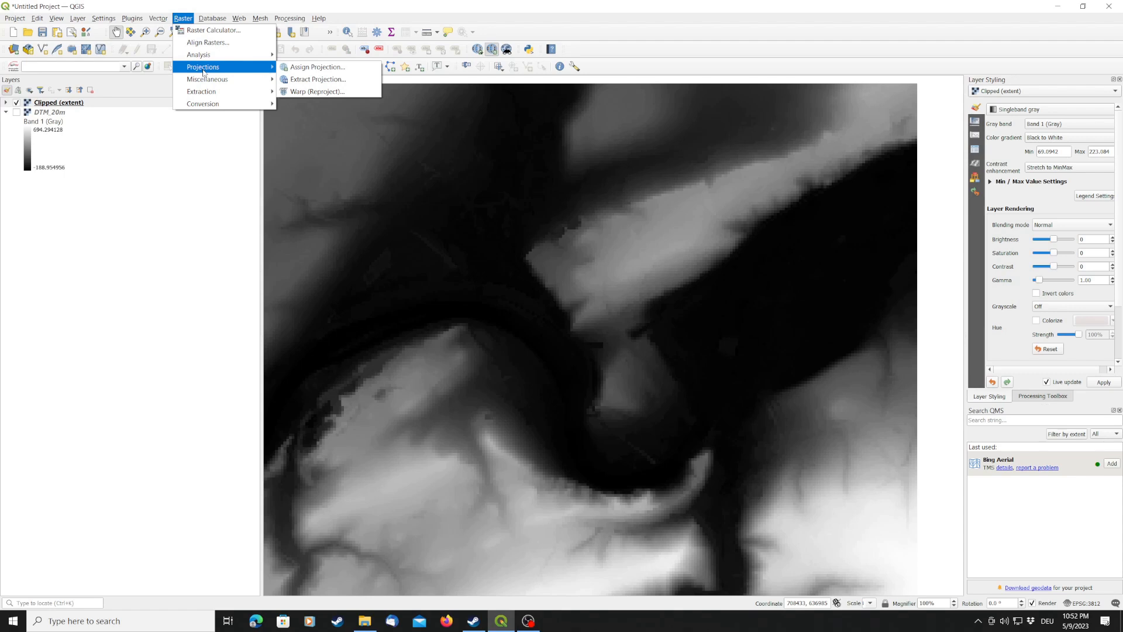
left_click(346, 92)
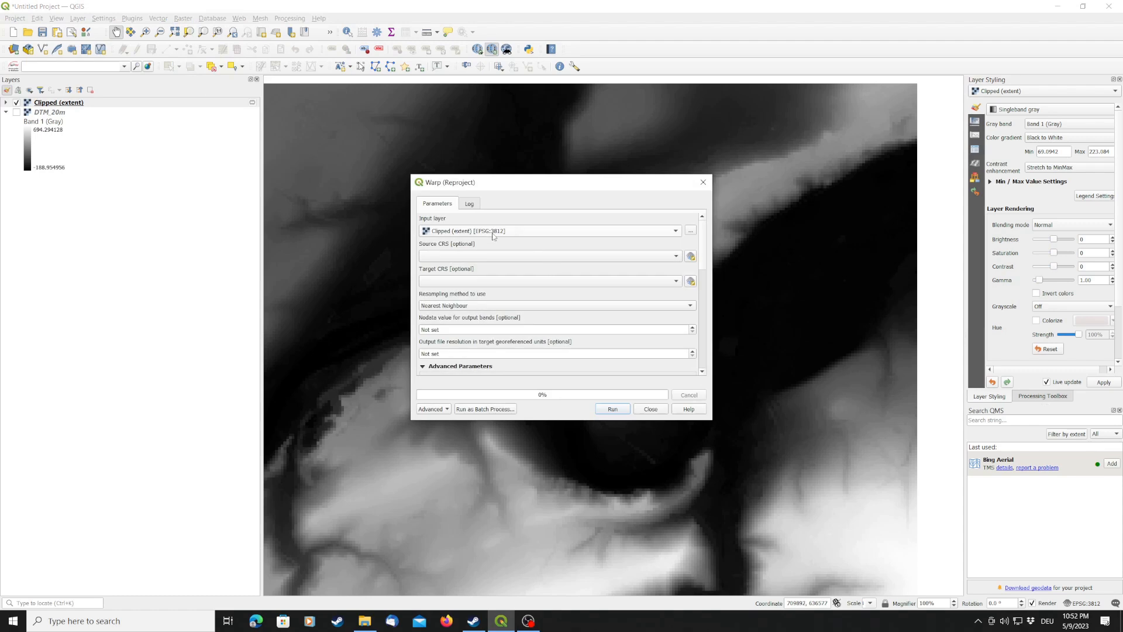
left_click(471, 257)
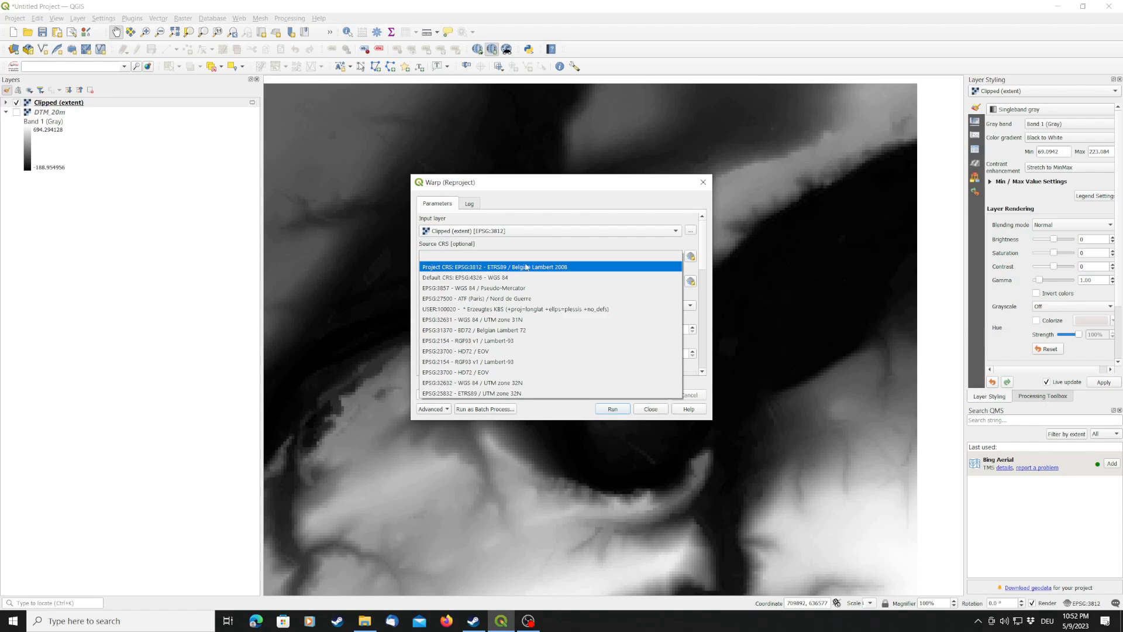
left_click(526, 267)
left_click(526, 282)
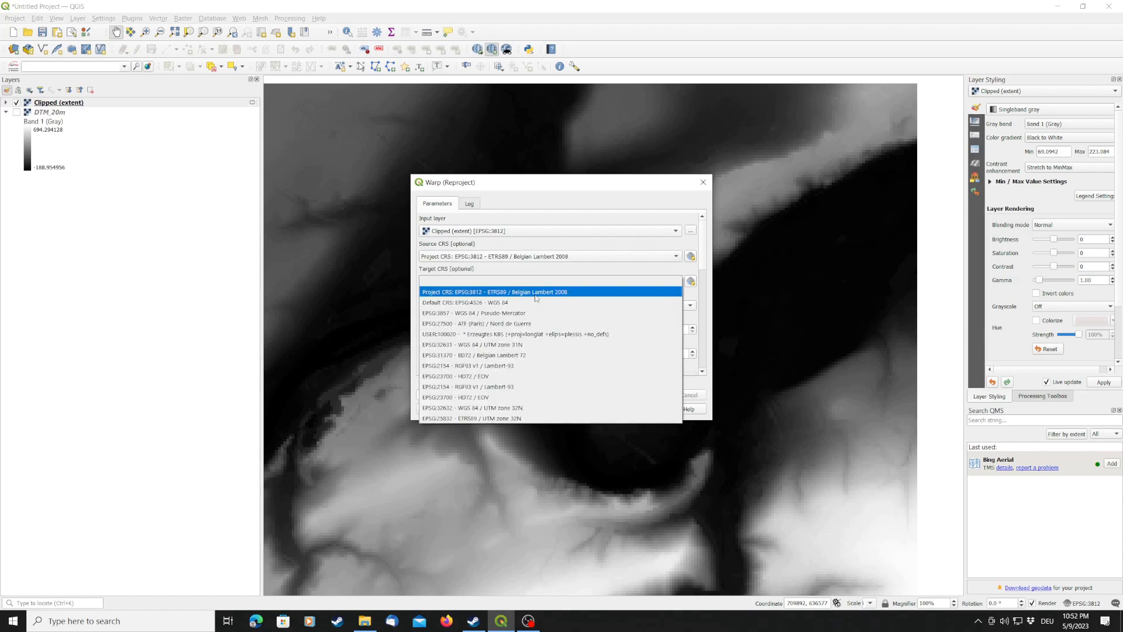
left_click(536, 292)
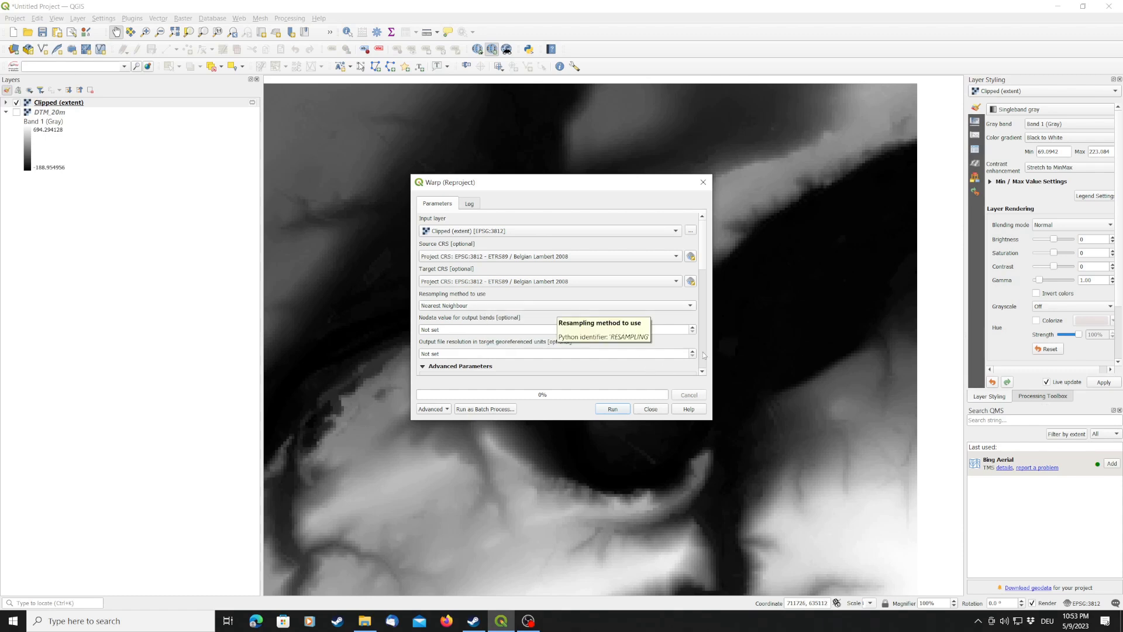
- Set the warp's output file resolution to 1 and its resampling method to Cubic Spline
left_click(703, 372)
left_click(704, 373)
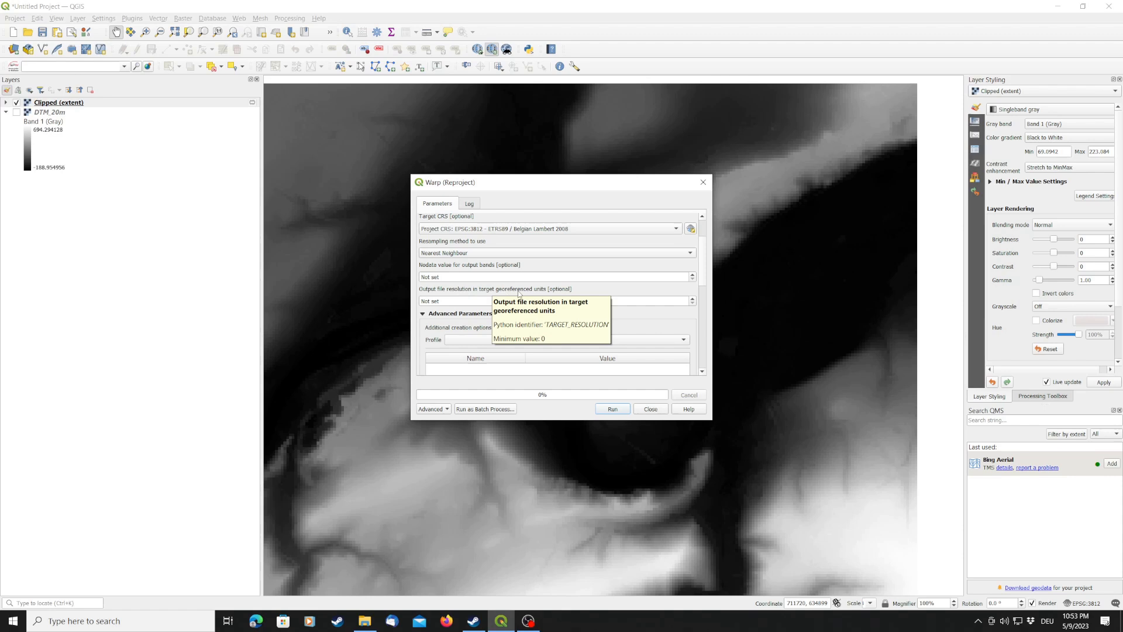
left_click(692, 301)
left_click(693, 301)
left_click(453, 301)
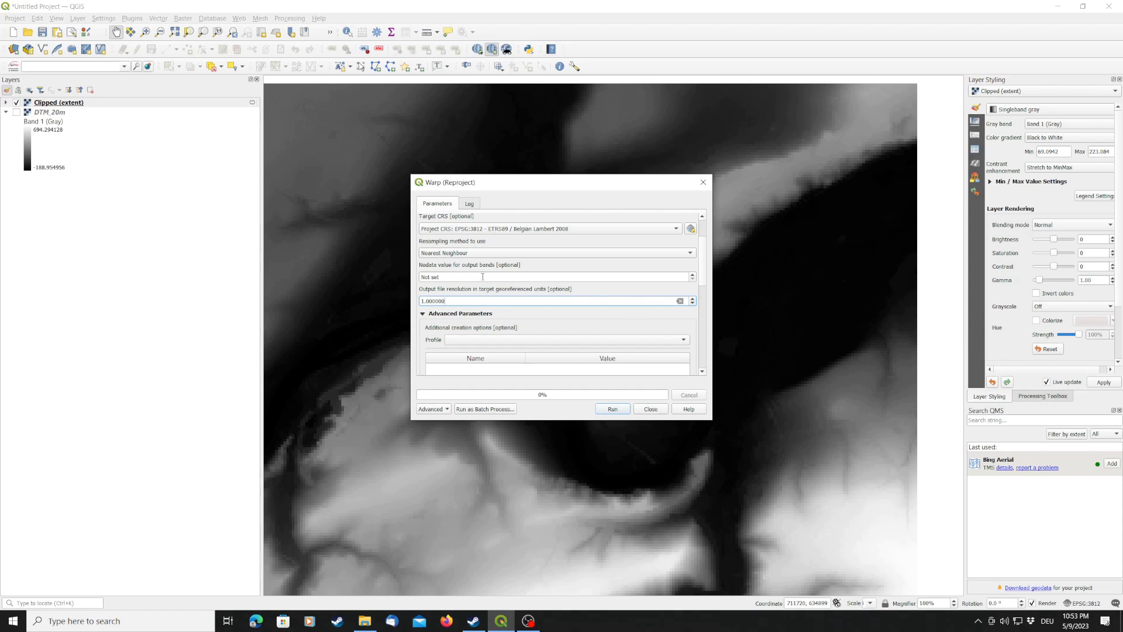
left_click(469, 255)
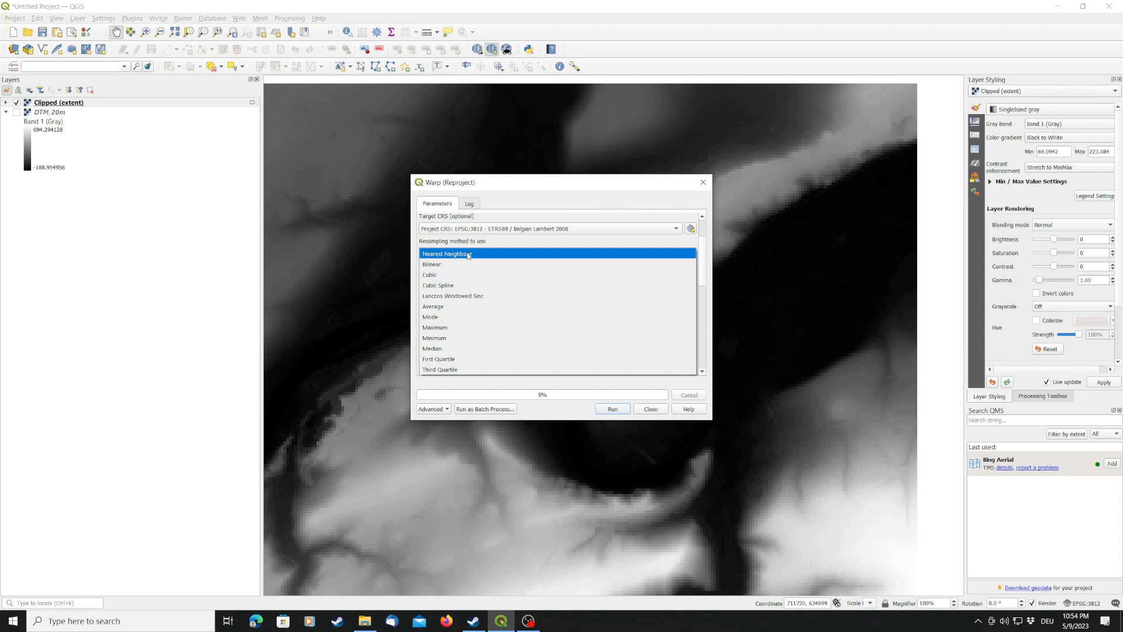
left_click(456, 286)
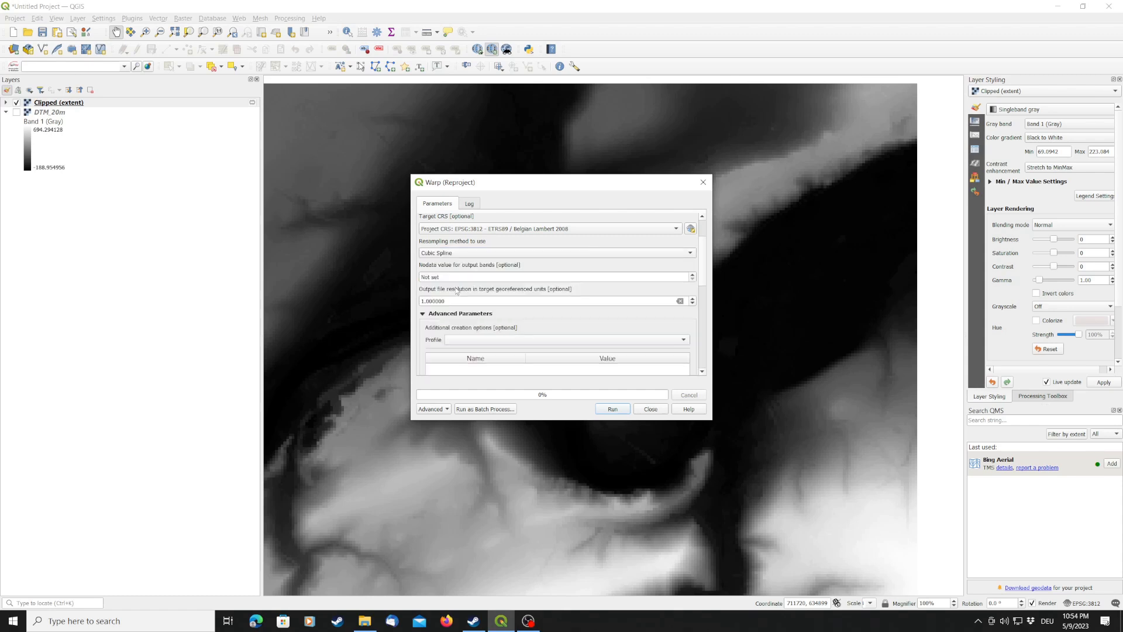
- Run the reprojection, close its dialog and select the resulting raster layer
left_click(612, 409)
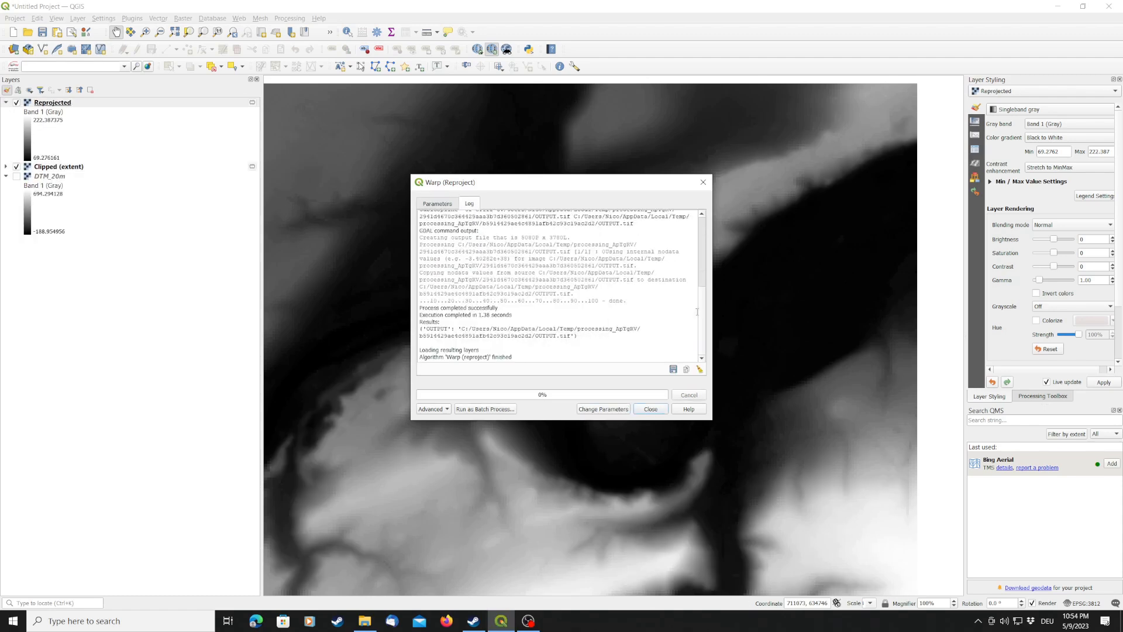
left_click(650, 411)
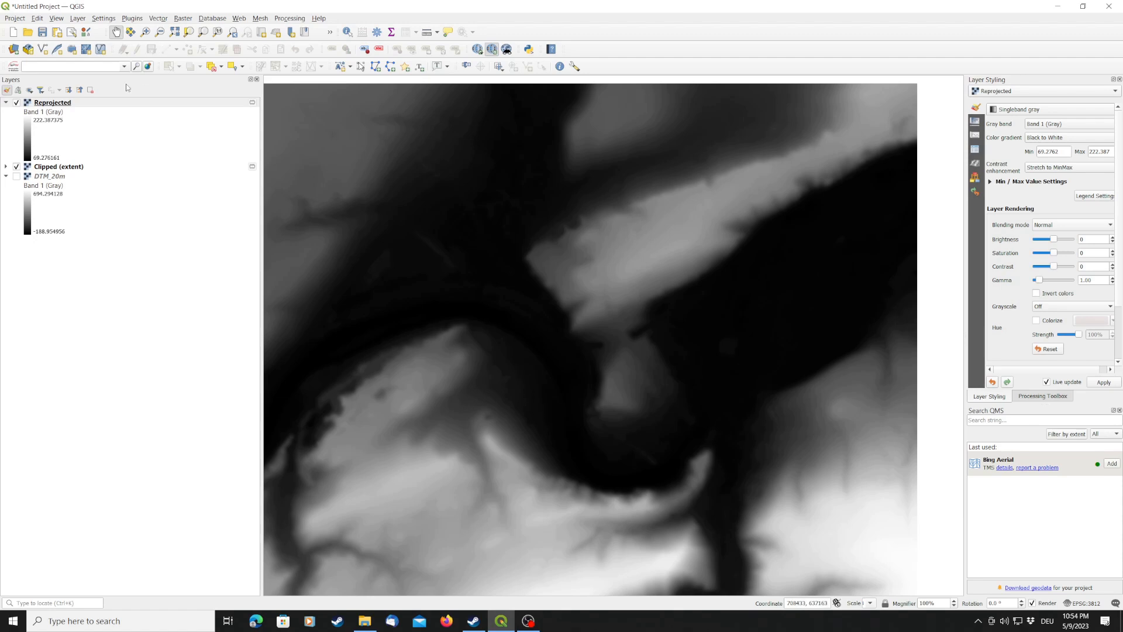
left_click(52, 105)
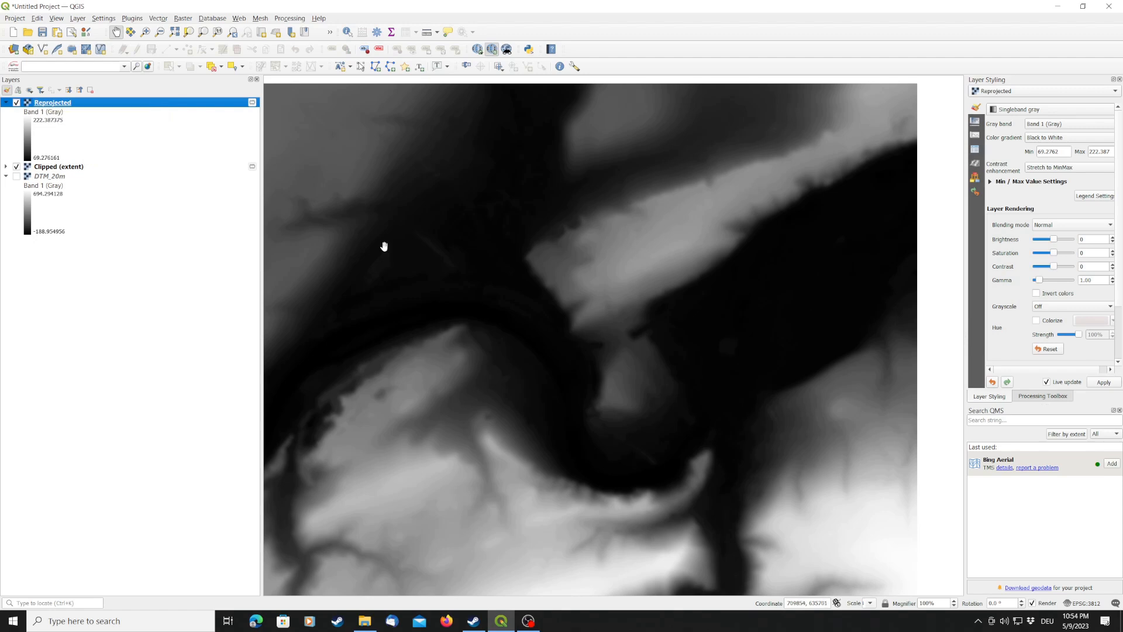
- Hide the Clipped (extent) layer and start a Translate (Convert Format) of the Reprojected raster
left_click(17, 167)
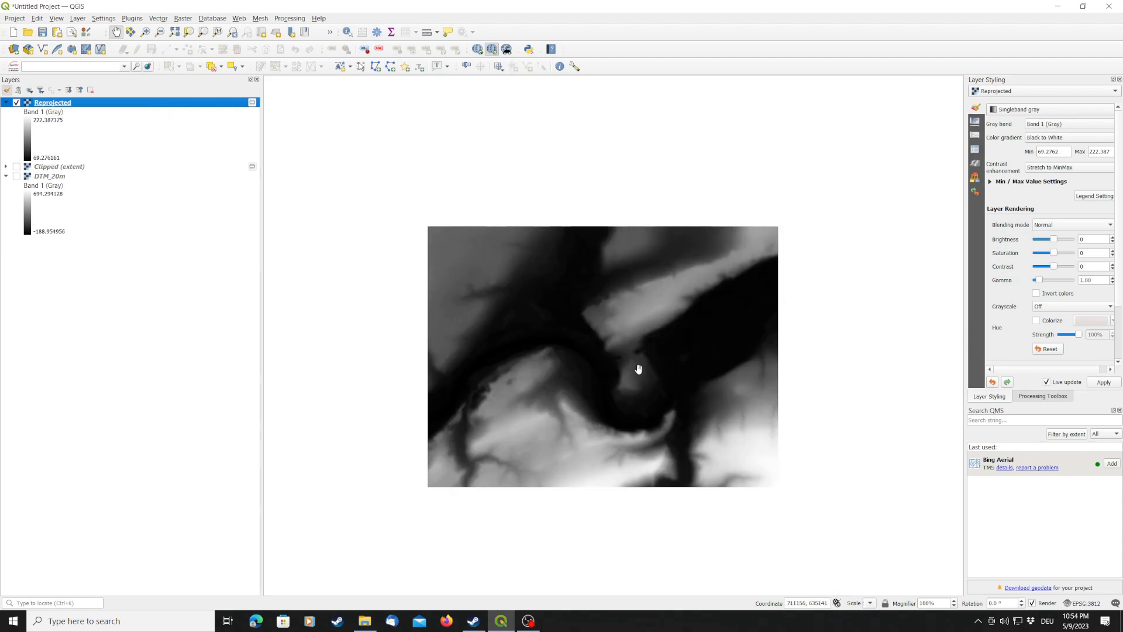
scroll(650, 356, "up", 2)
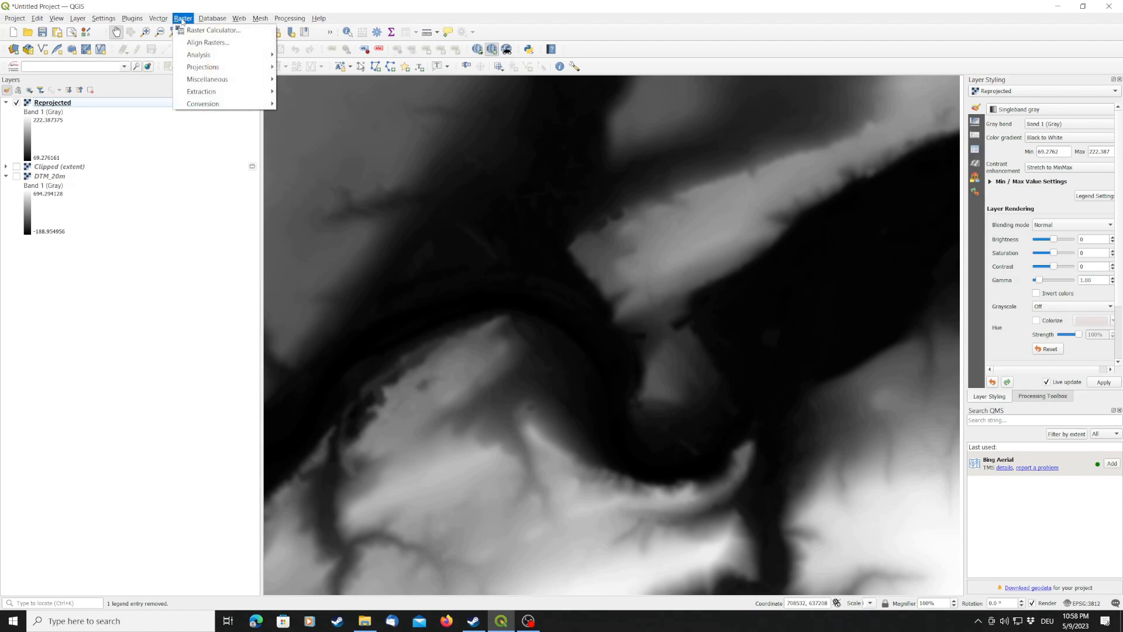
mouse_move(222, 104)
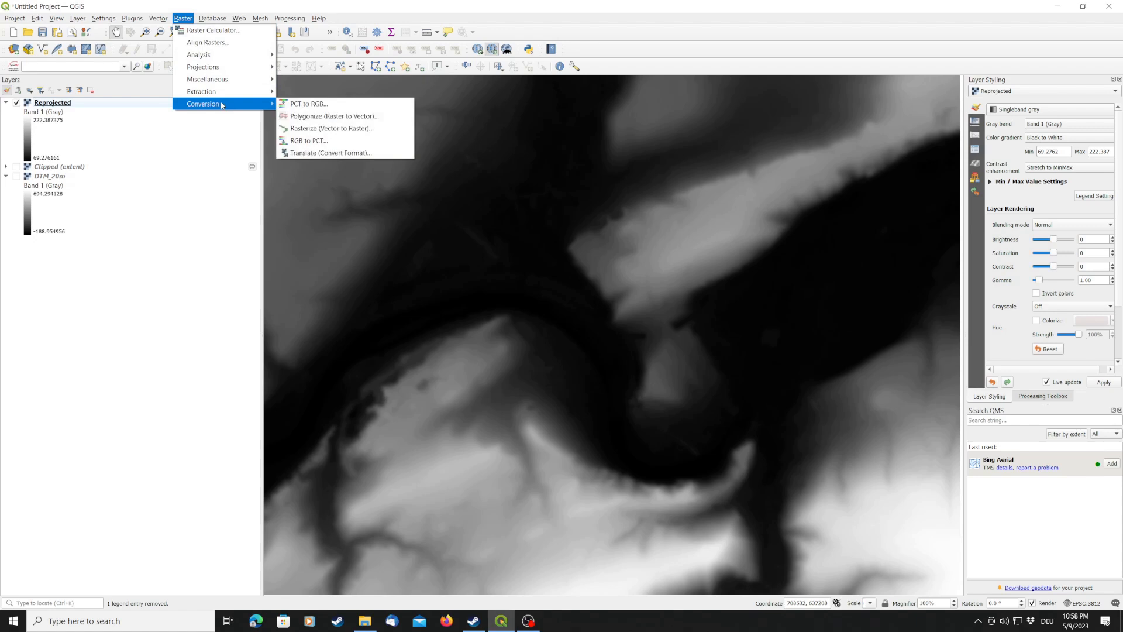
left_click(352, 154)
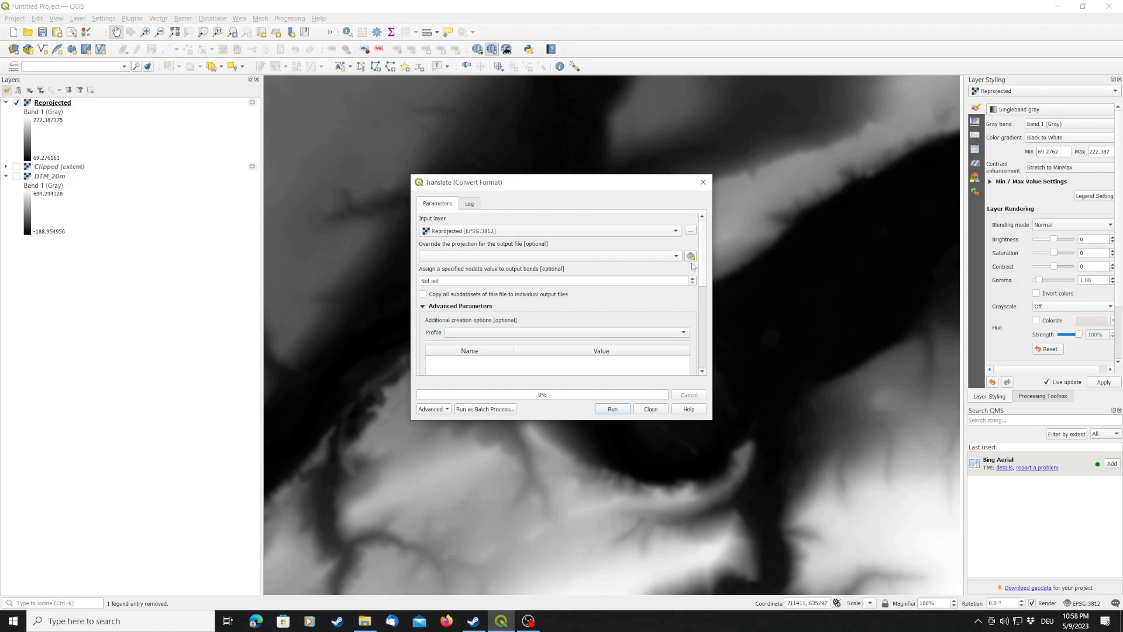
- Set the converted output to an XYZ file named geotiff2xyz_test in the geotiff2xyz folder and run the conversion
left_click_drag(704, 270, 706, 348)
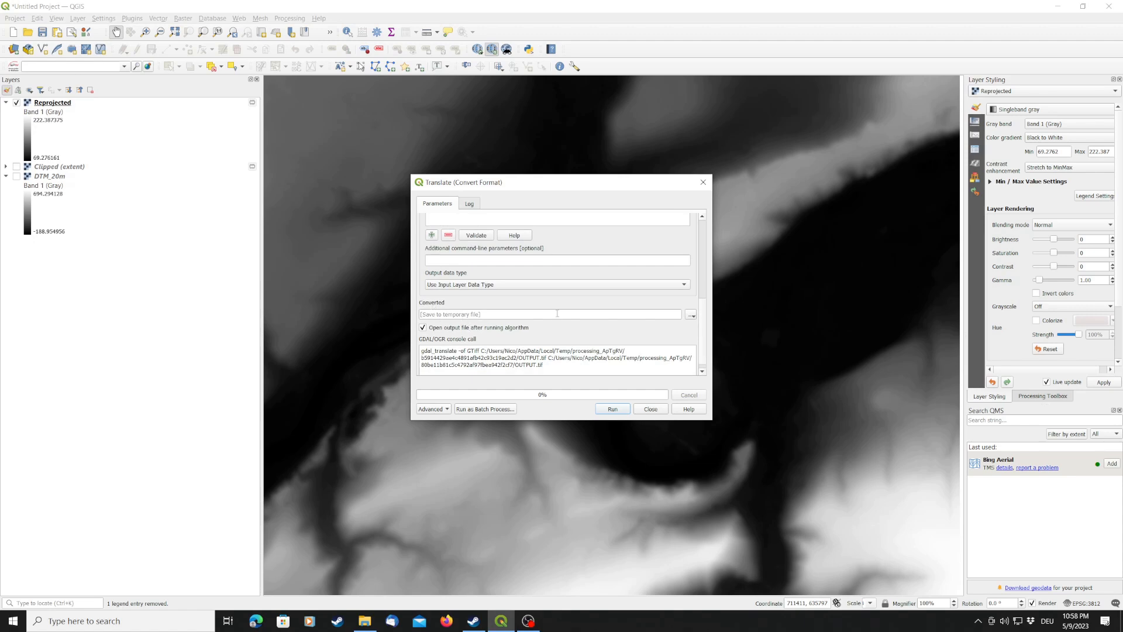
left_click(691, 315)
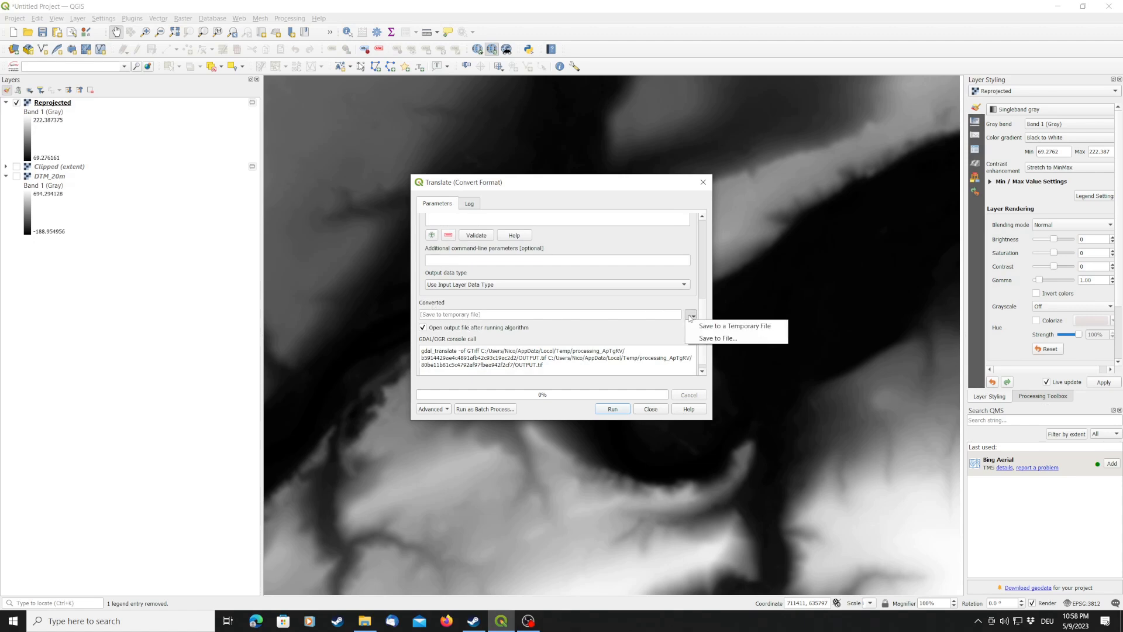
left_click(723, 338)
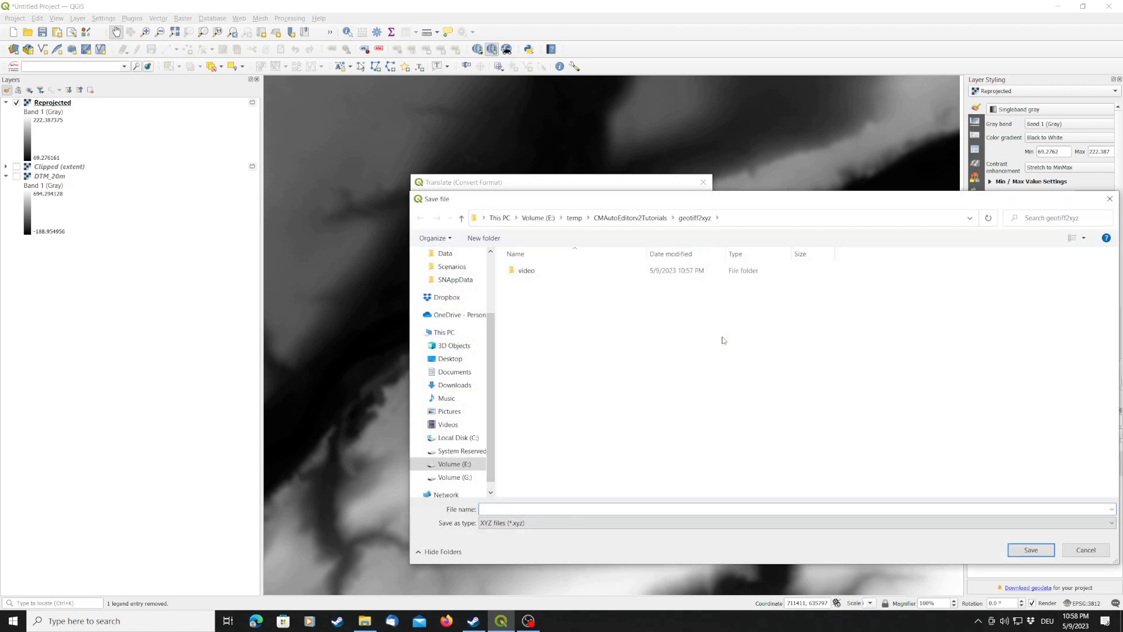
left_click(521, 524)
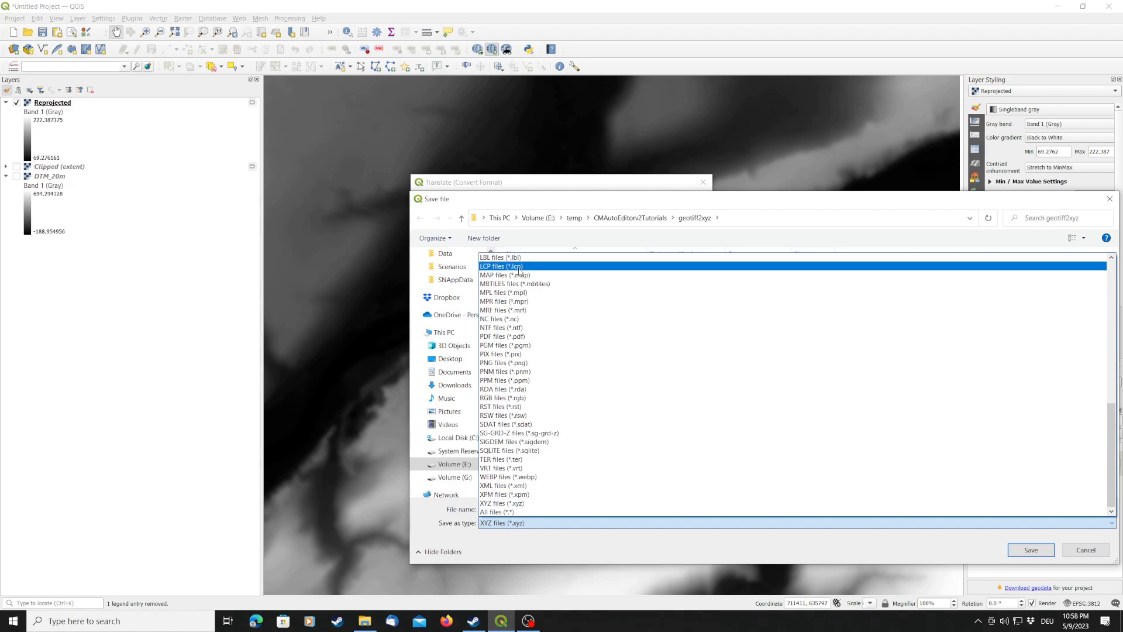
left_click(511, 525)
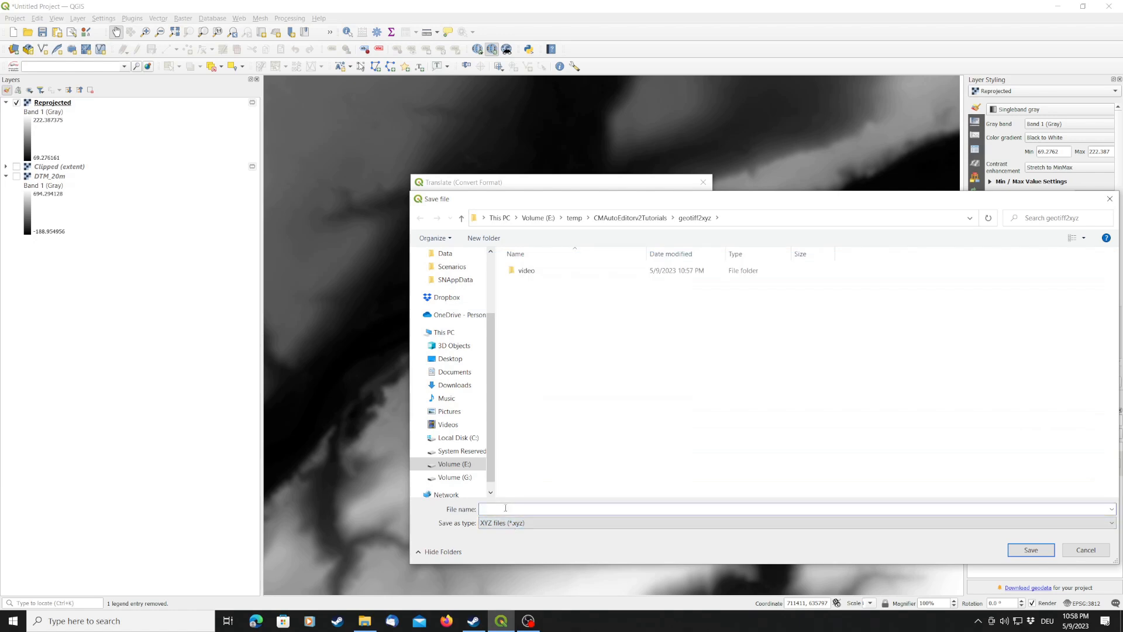
type("geotiff2xyz_zt")
type("st")
left_click(1031, 550)
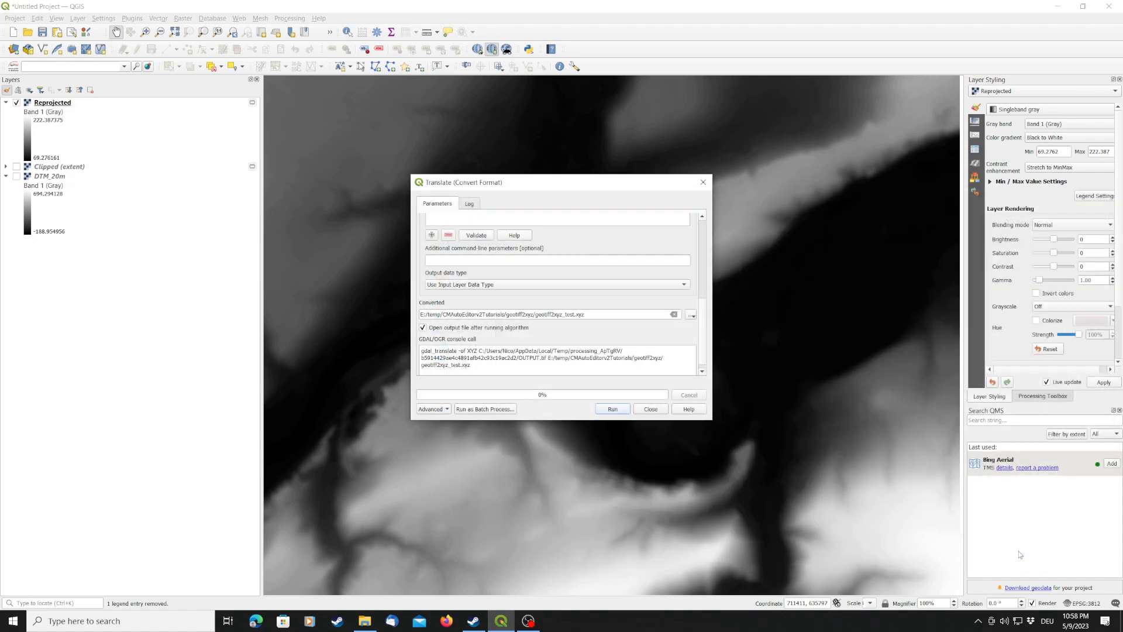
left_click(613, 409)
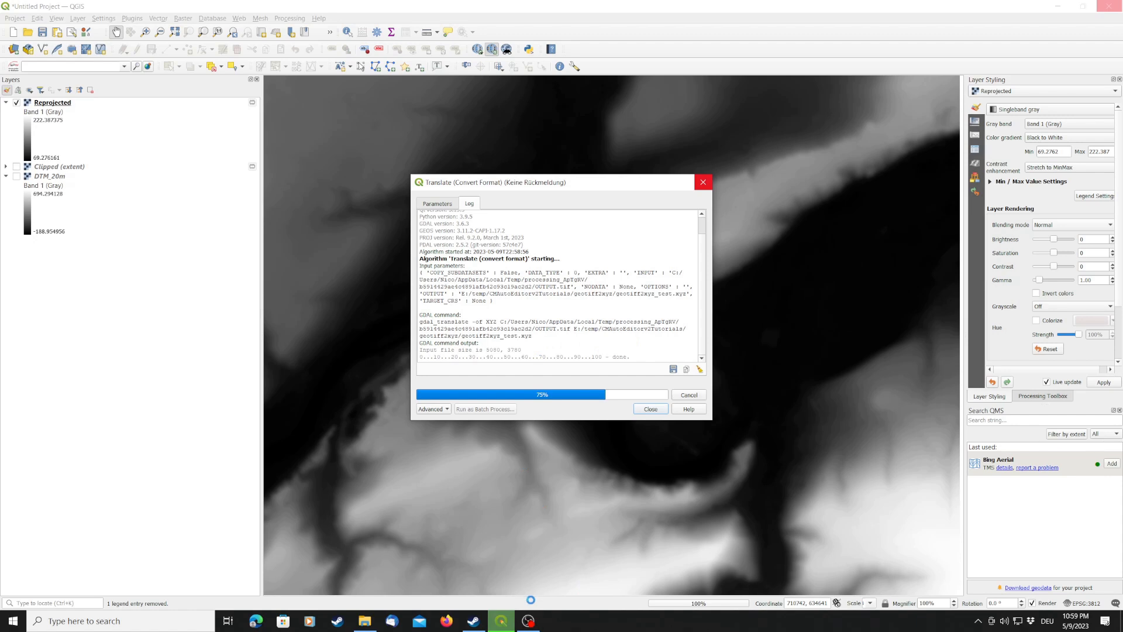
- Check the exported geotiff2xyz_test file in File Explorer, and close the Translate dialog in QGIS once the conversion has finished
left_click(362, 627)
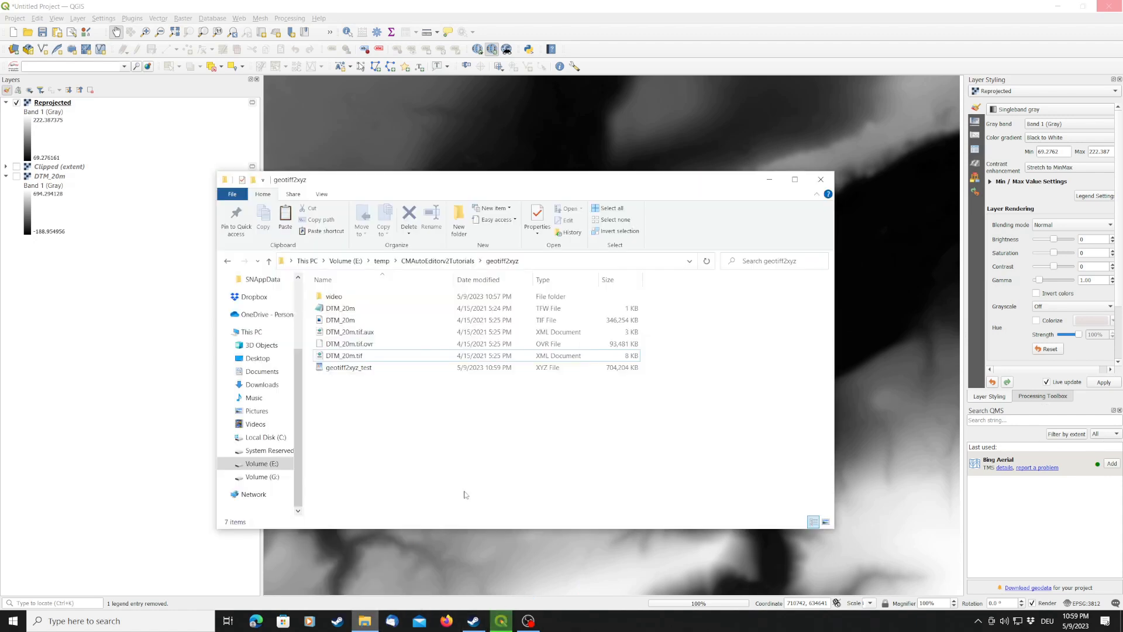
left_click(383, 369)
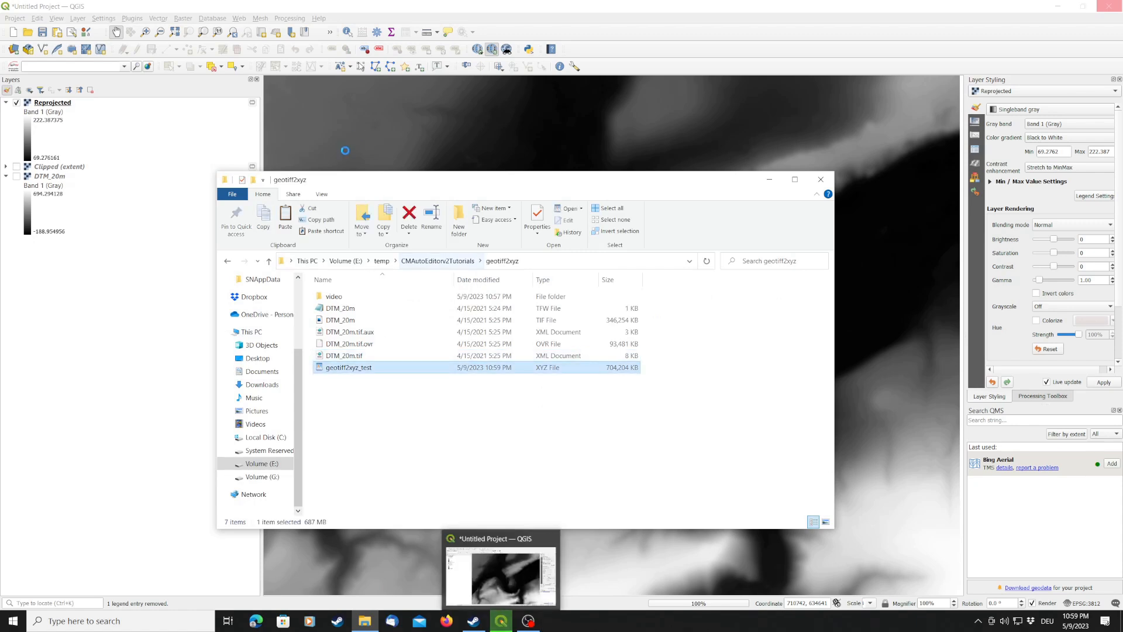
left_click_drag(408, 183, 490, 160)
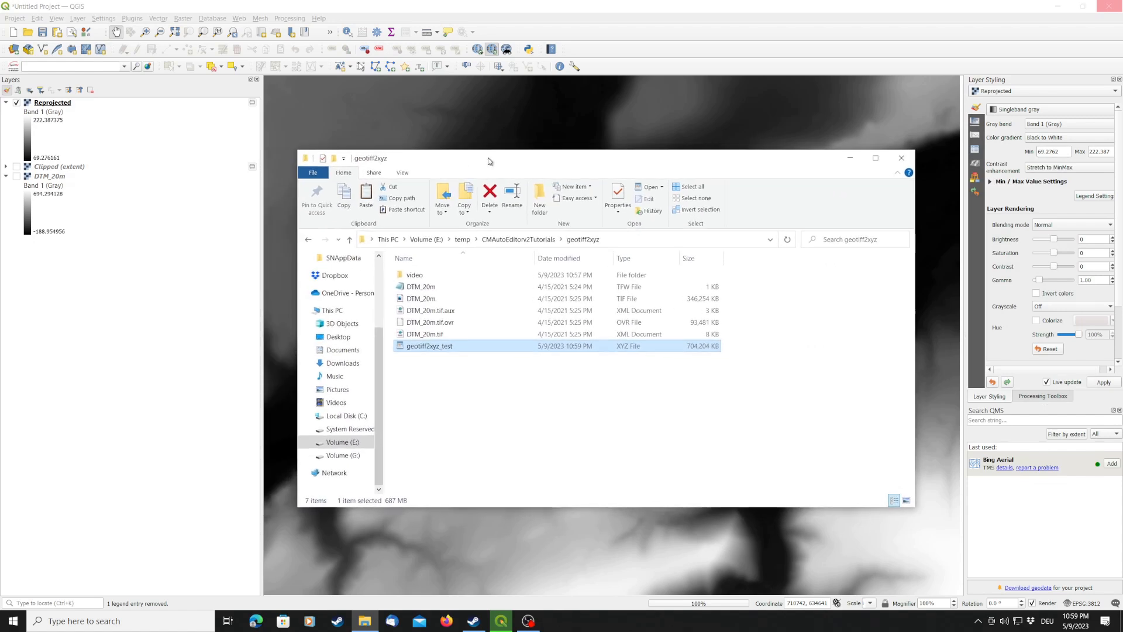
left_click(660, 366)
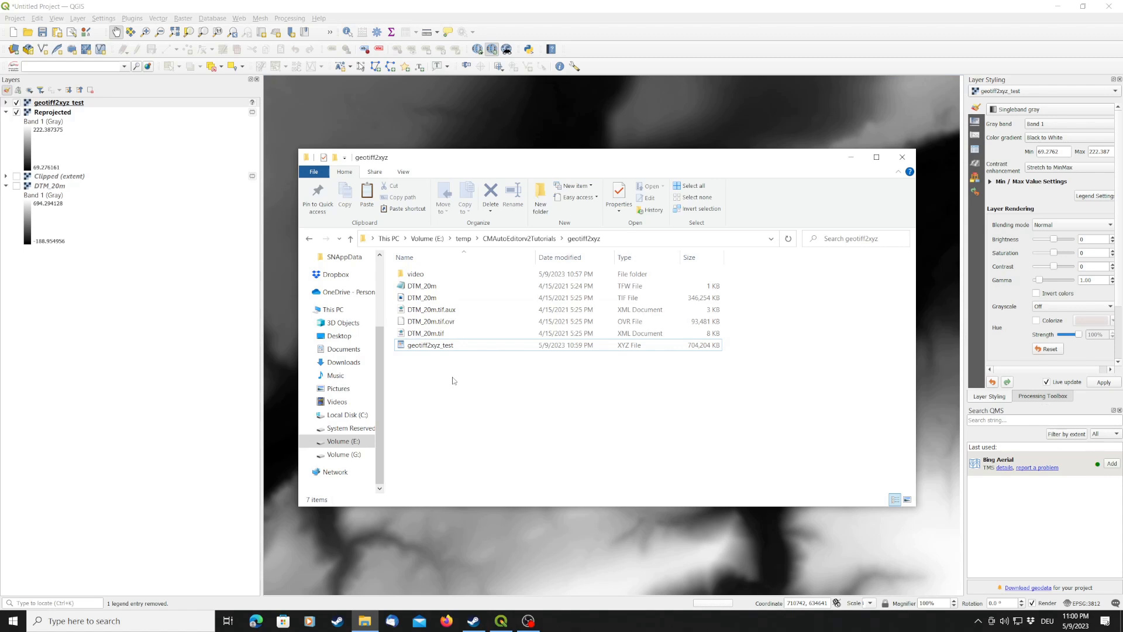
left_click_drag(467, 157, 227, 211)
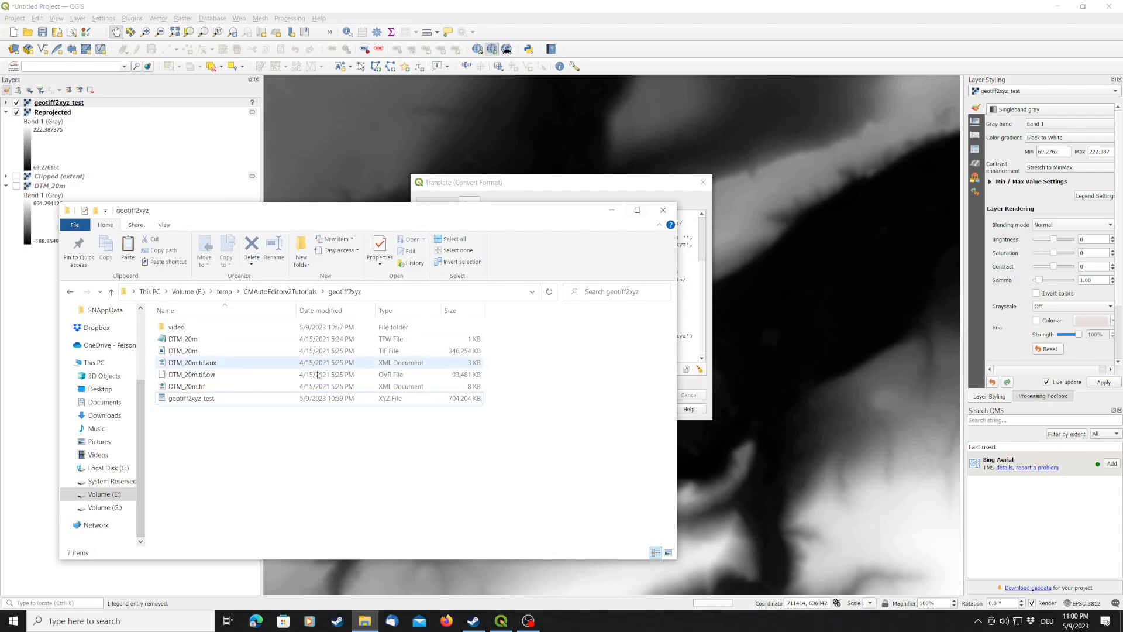
left_click(496, 185)
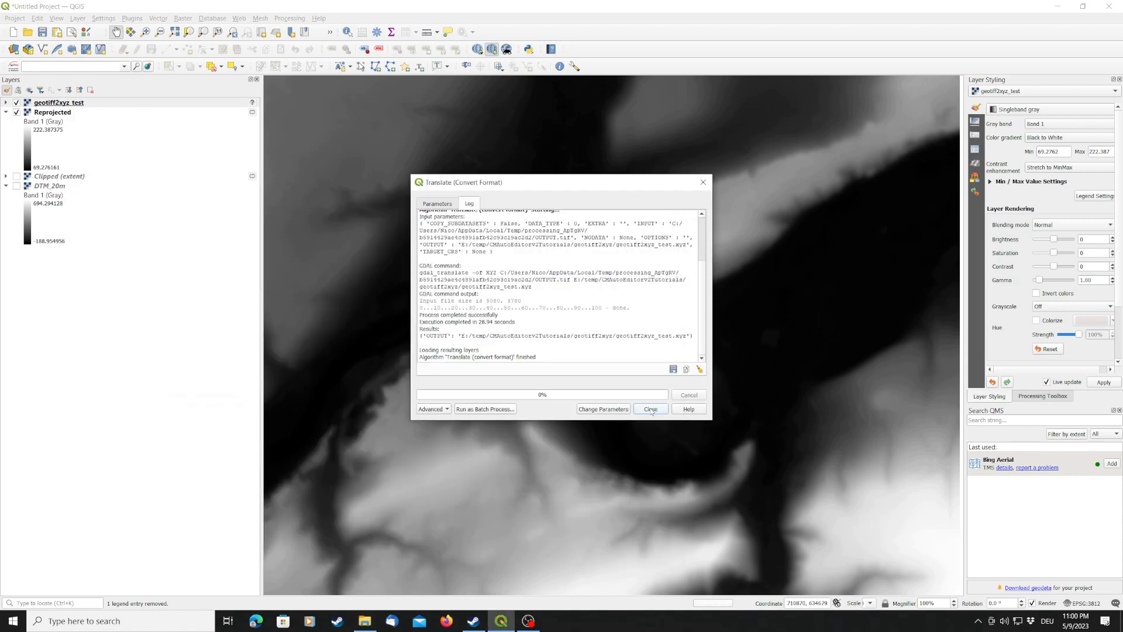
left_click(651, 409)
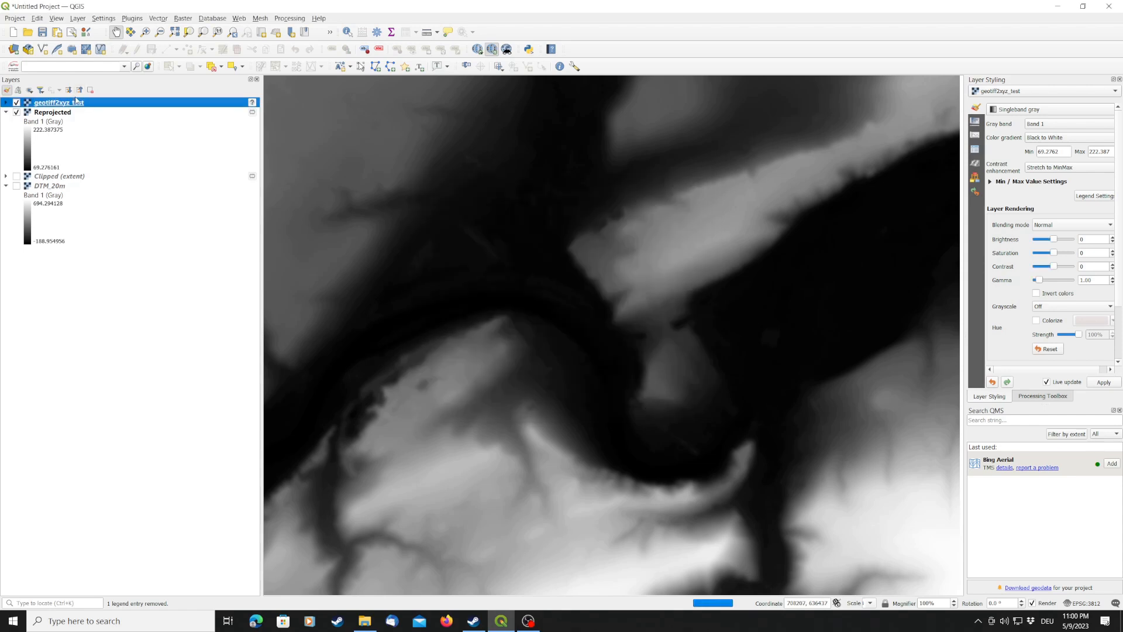
- Toggle the visibility of the geotiff2xyz_test and Reprojected layers to compare them, leaving both shown
left_click(16, 113)
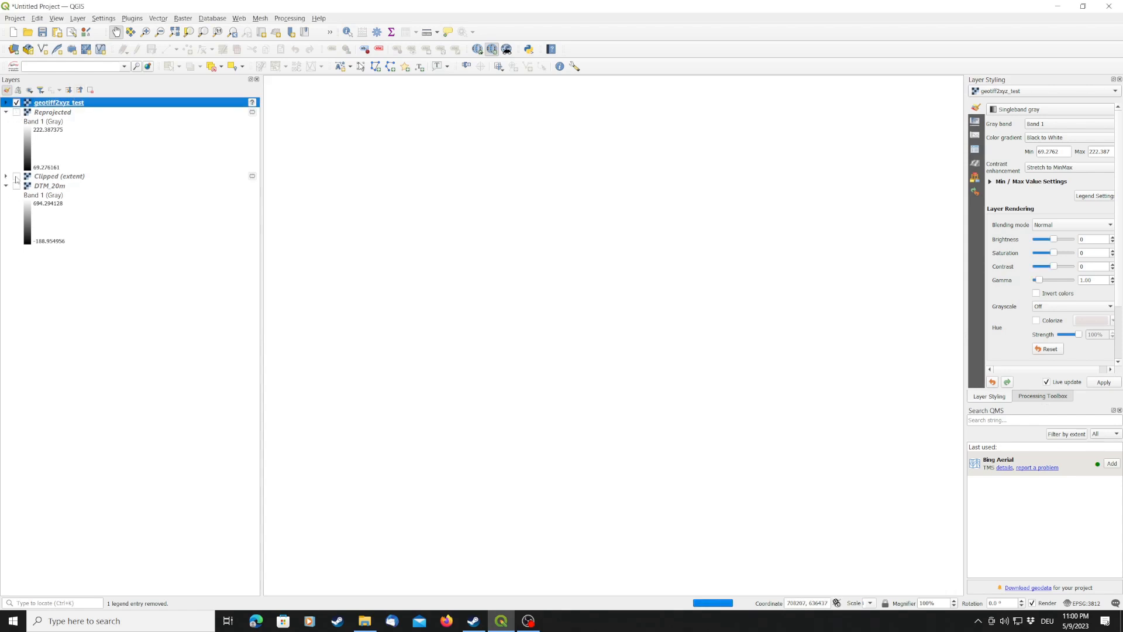
left_click(16, 103)
left_click(16, 103)
left_click(15, 112)
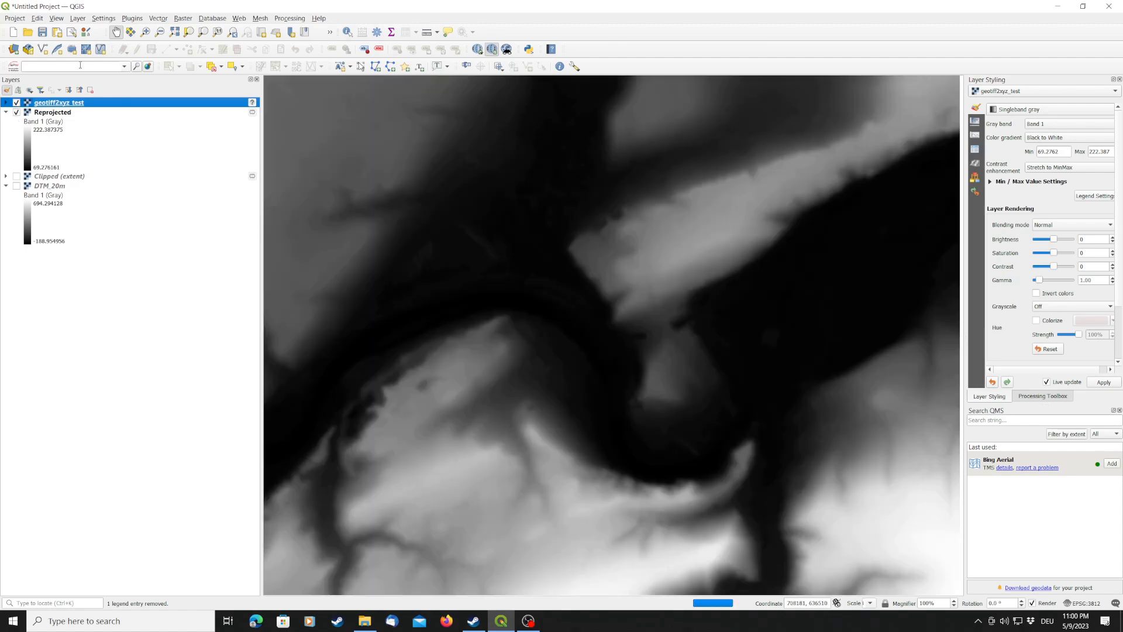
left_click(16, 103)
left_click(16, 102)
- Switch to File Explorer and select the geotiff2xyz_test XYZ file in the geotiff2xyz folder
left_click(364, 621)
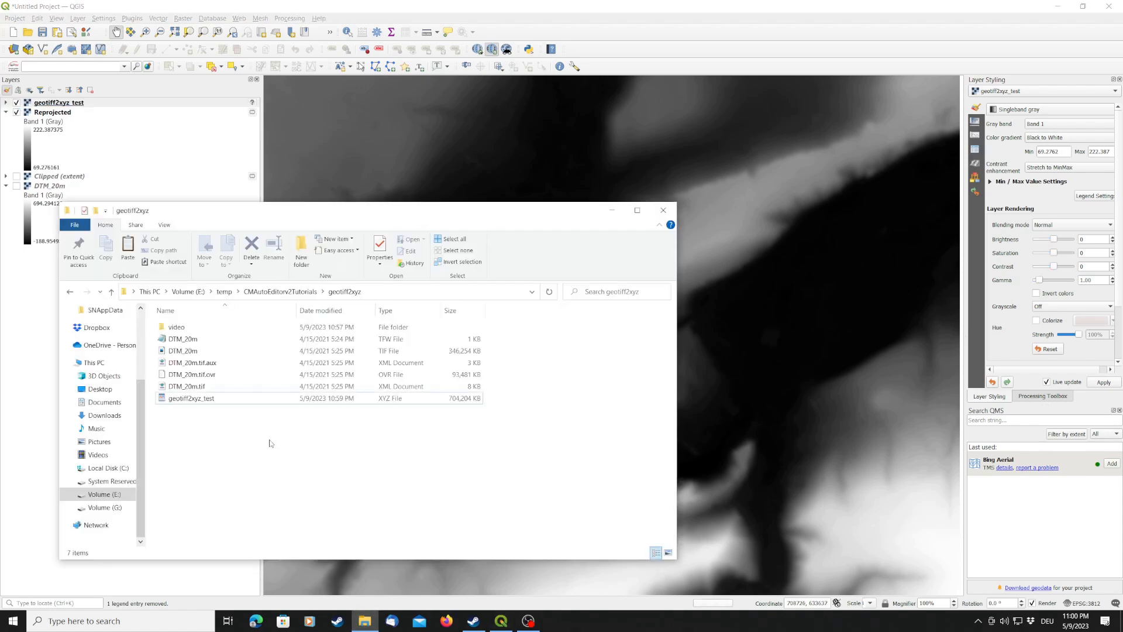
left_click(267, 398)
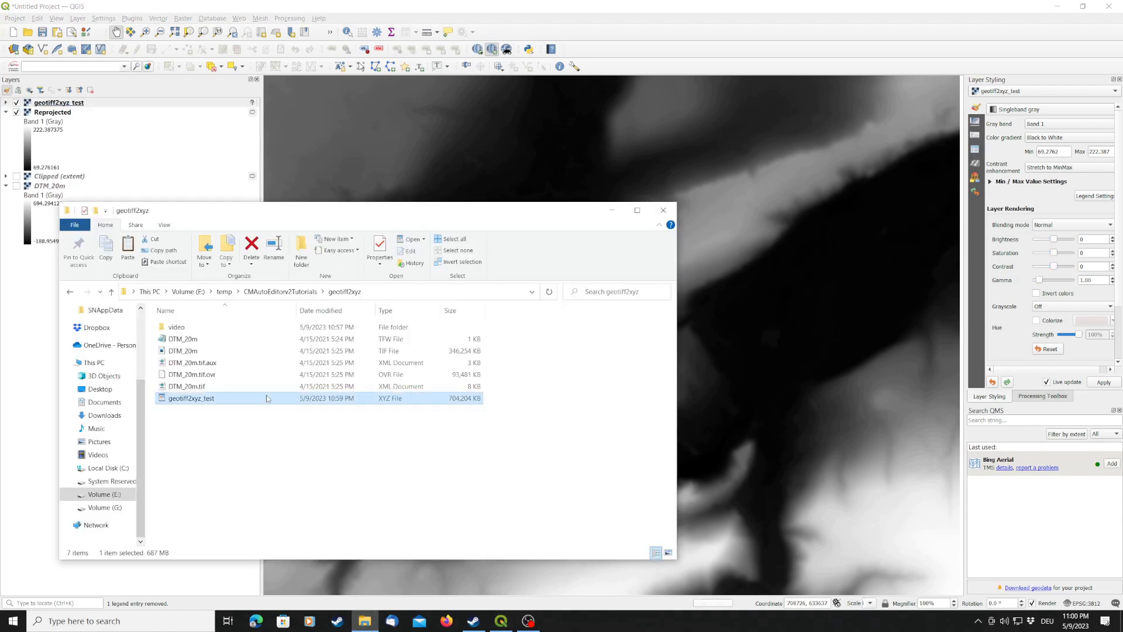